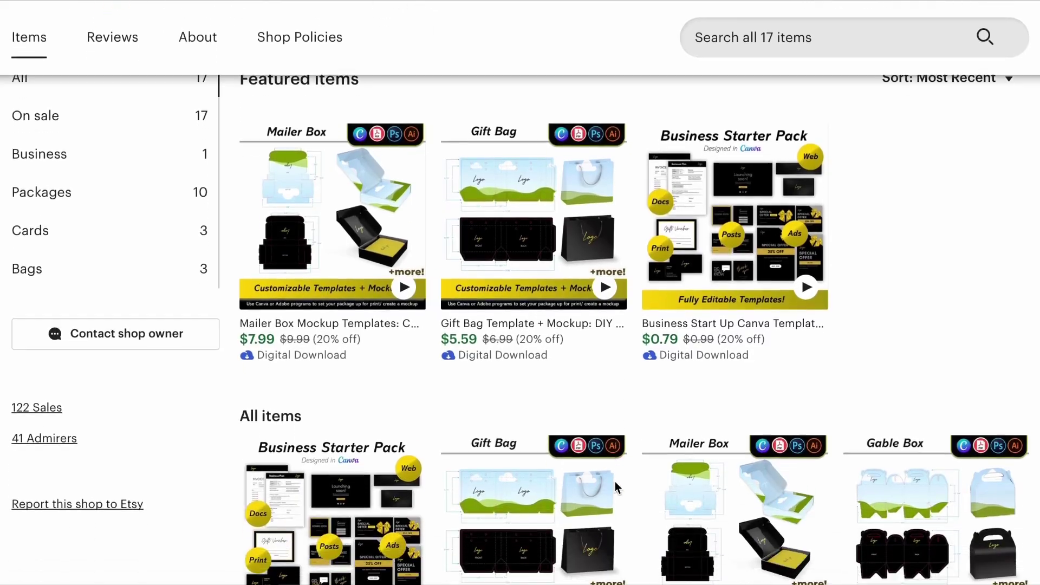
scroll(616, 484, "down", 13)
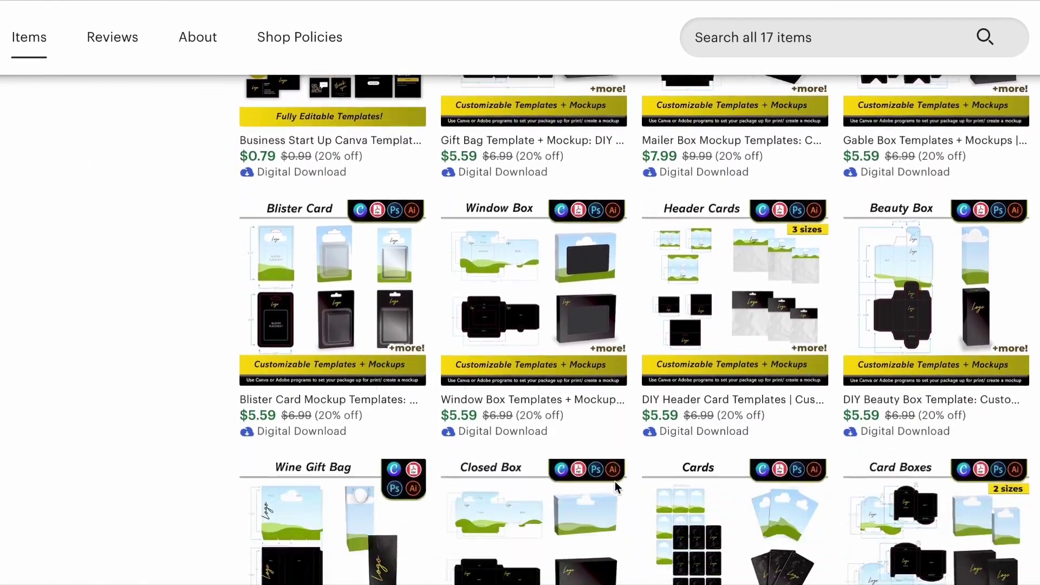
scroll(616, 481, "down", 4)
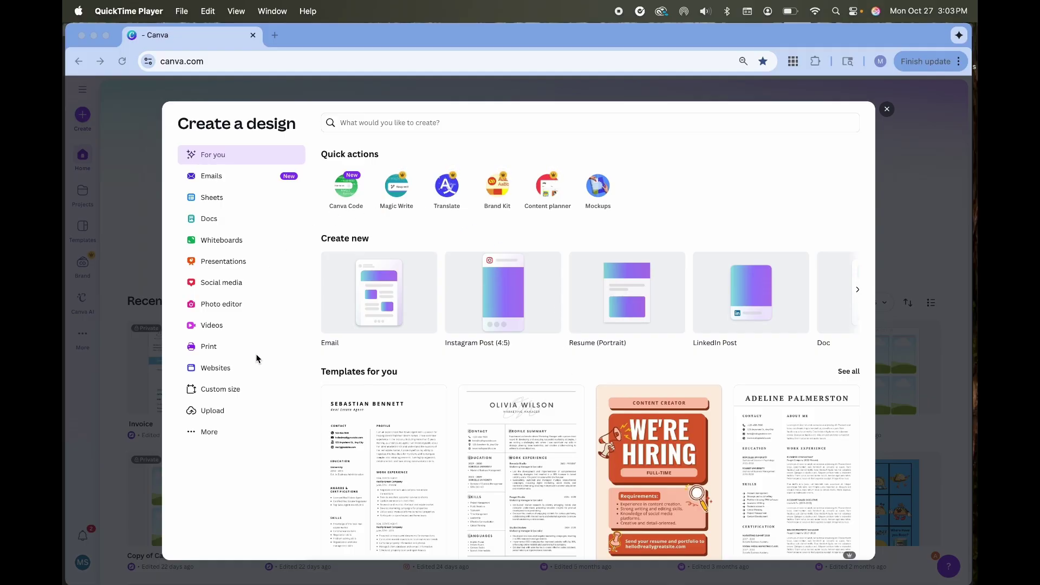
Step: Open the custom size settings for creating a new Canva design
left_click(232, 393)
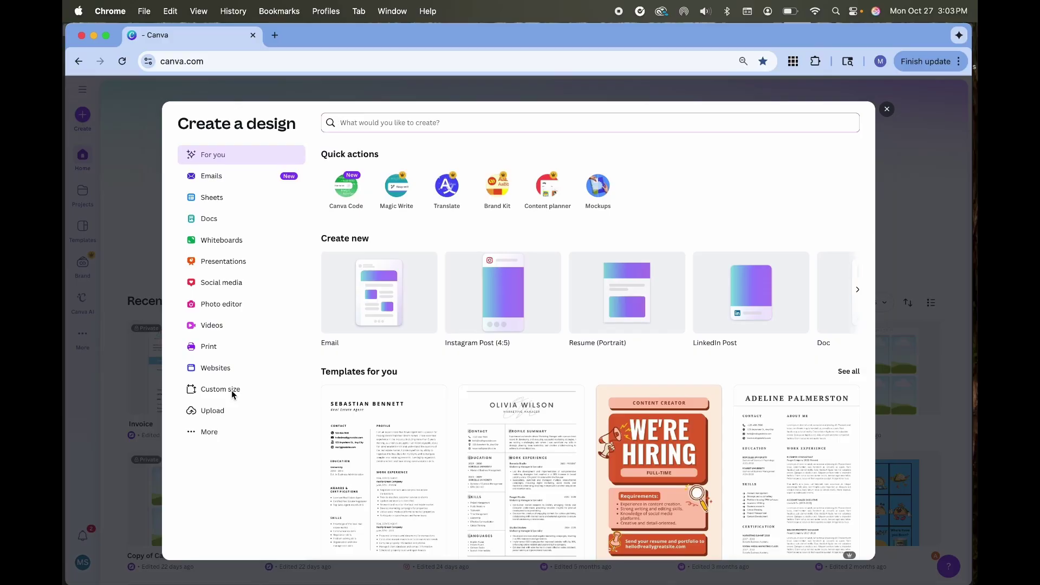
left_click(232, 393)
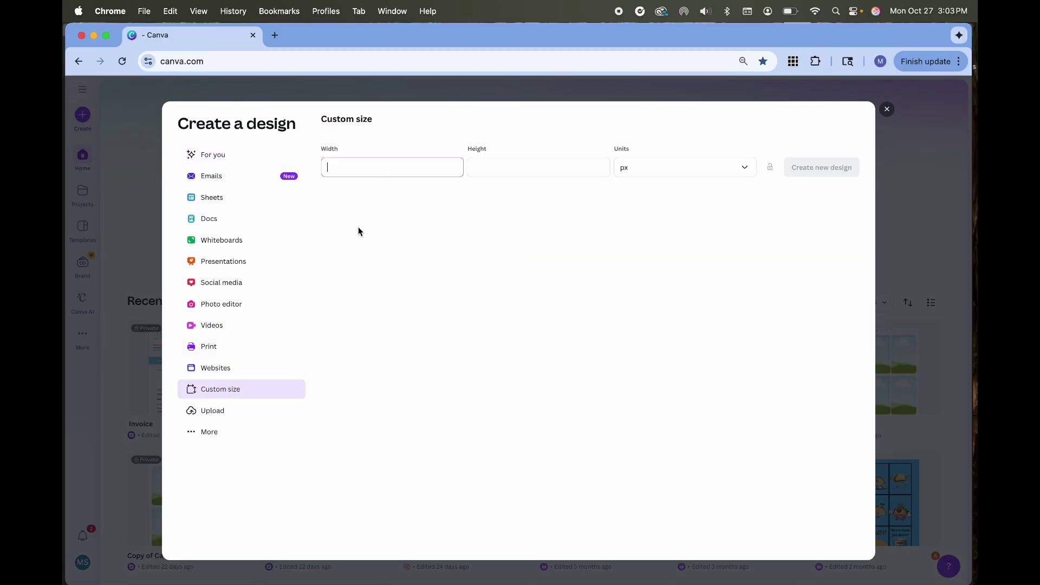
Step: Switch to Illustrator, select the black gable box shape and display its Transform settings to check its width and height
mouse_move(719, 583)
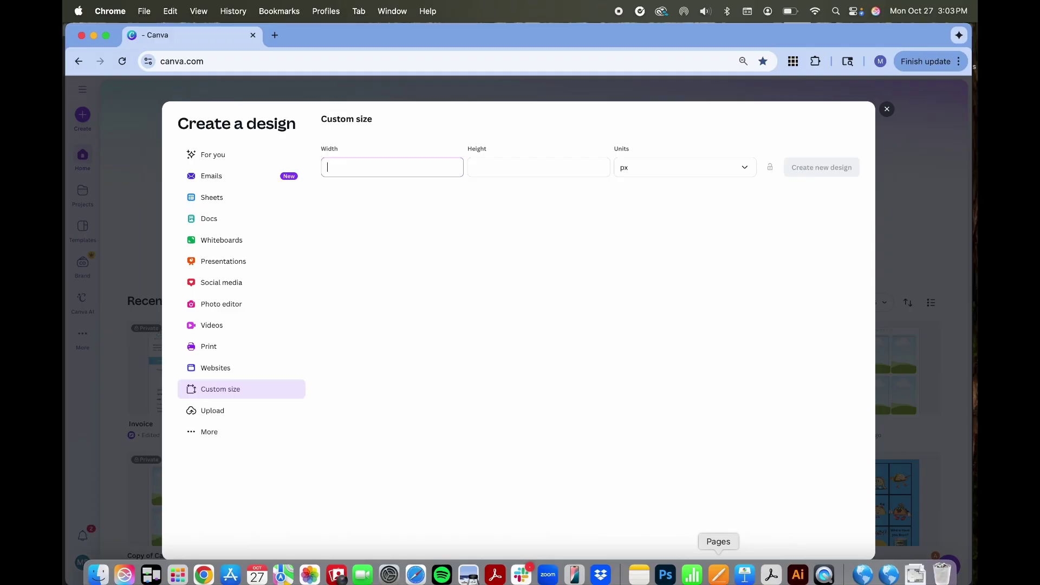
left_click(803, 581)
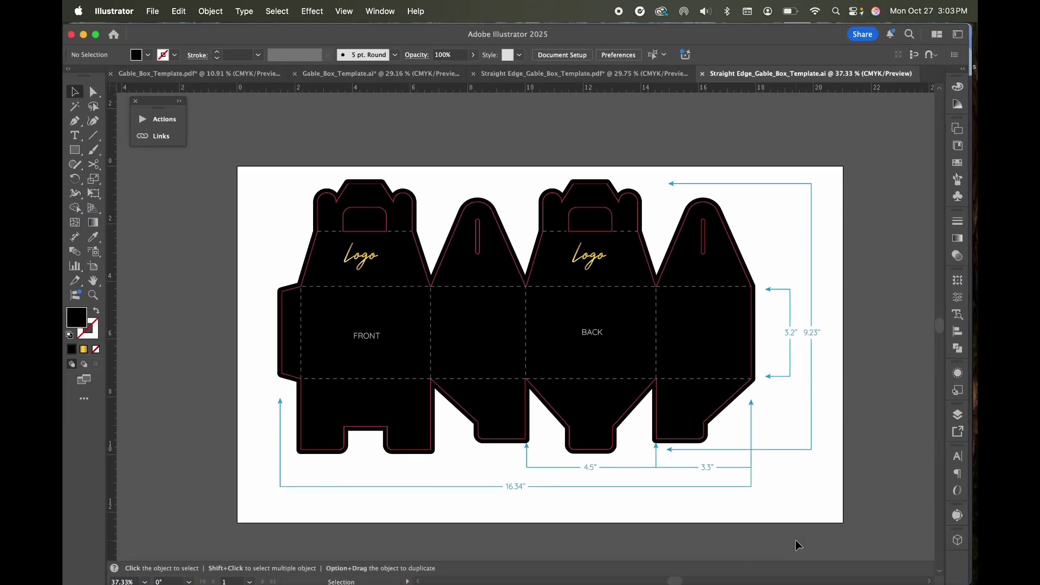
left_click(480, 340)
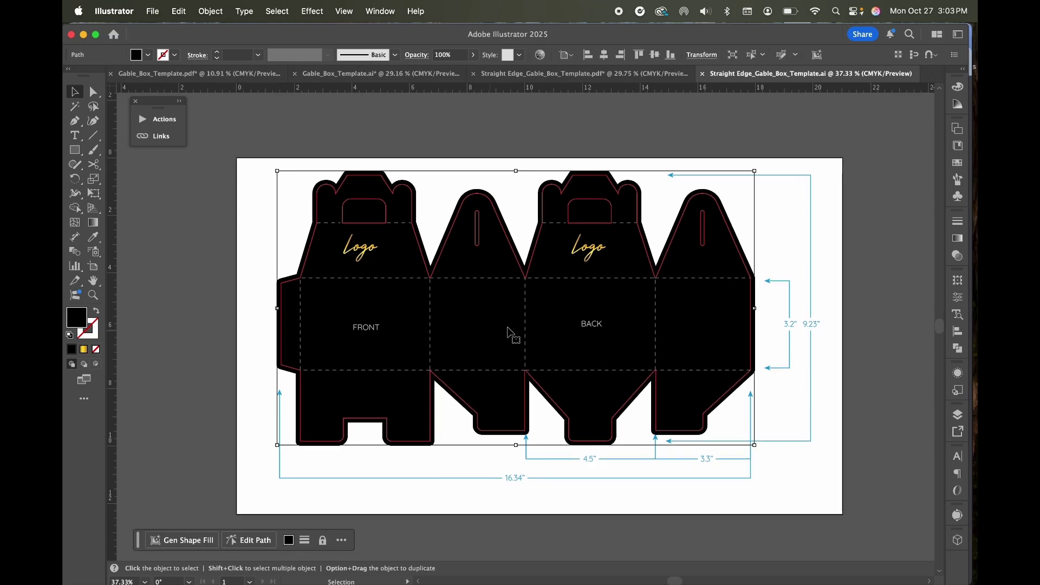
left_click(958, 280)
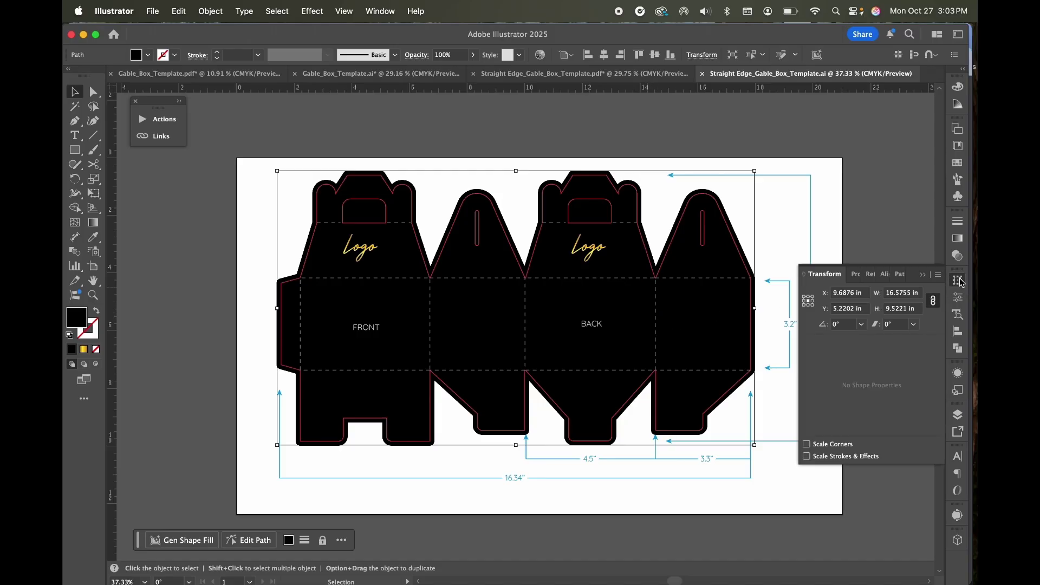
left_click(925, 276)
left_click(373, 18)
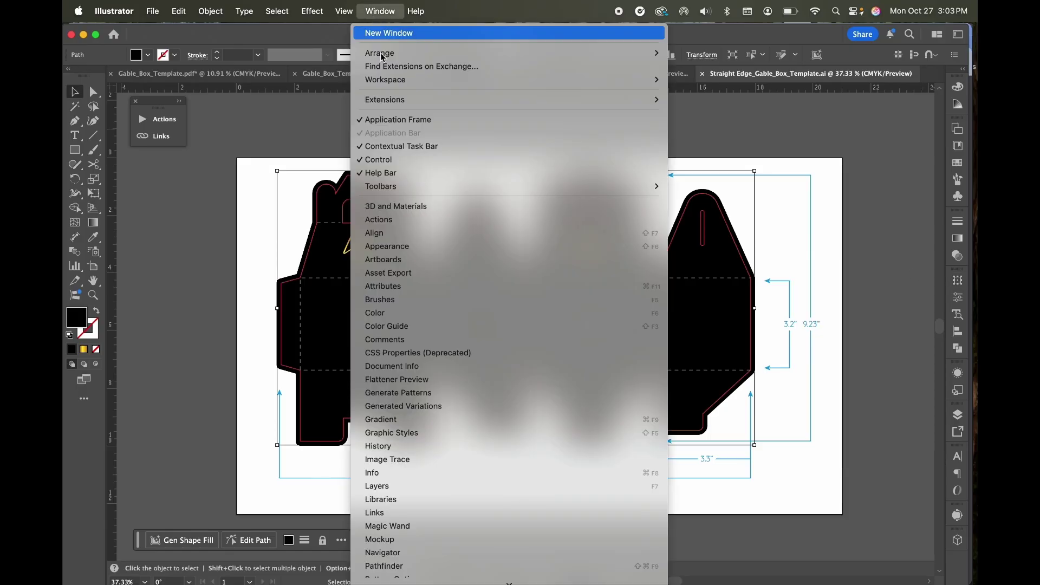
scroll(471, 340, "down", 5)
scroll(474, 339, "down", 3)
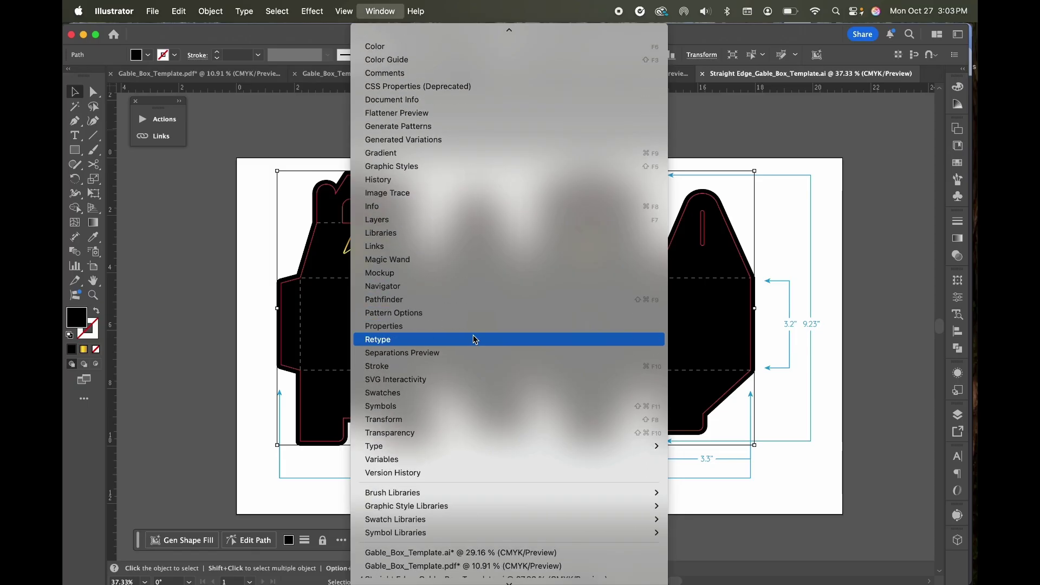
left_click(438, 422)
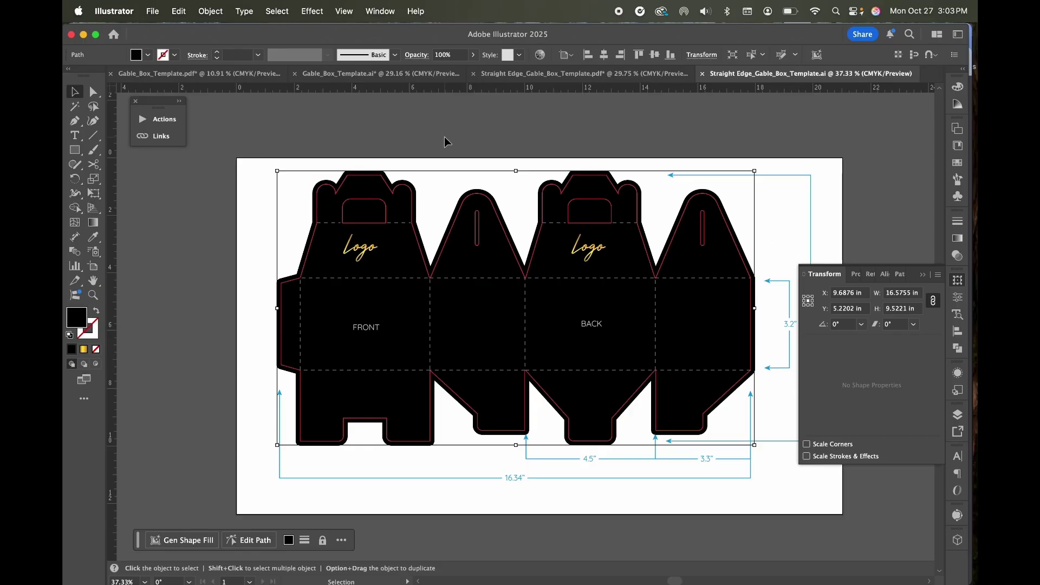
Step: Return to Canva, enter a custom size of 19 by 11 and change the units to inches
left_click(84, 35)
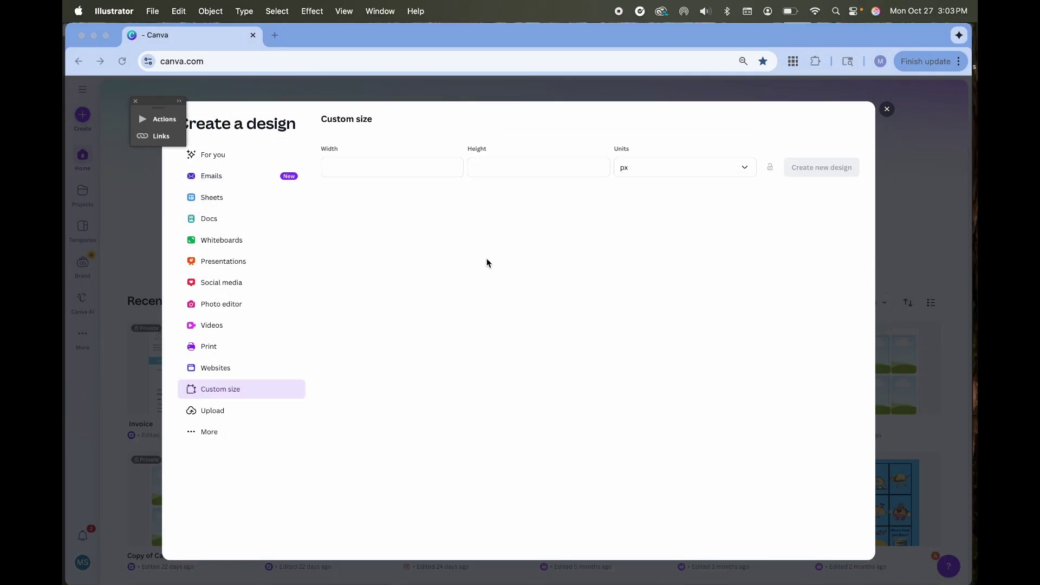
left_click(388, 164)
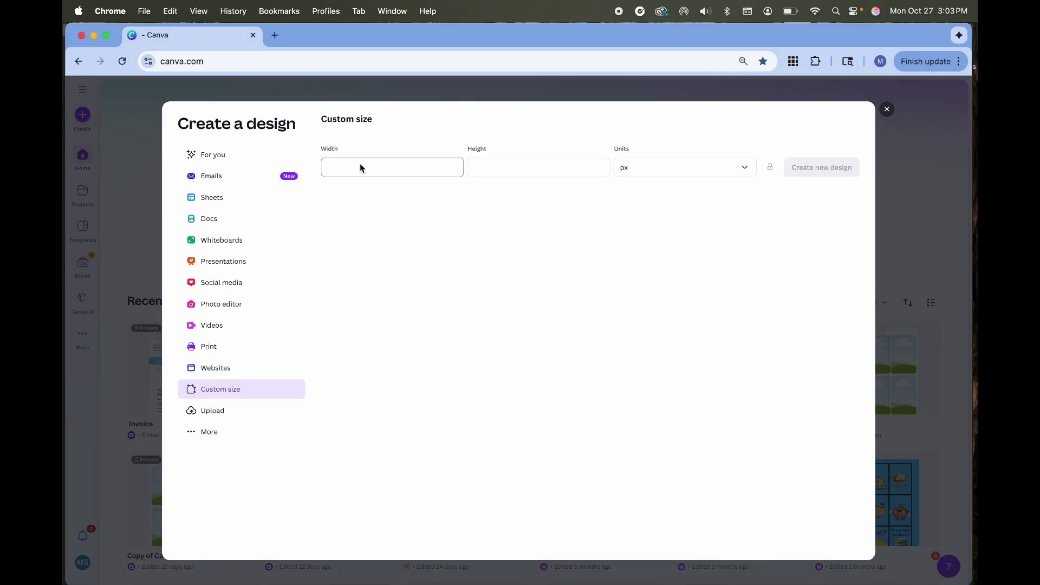
type("19")
left_click(542, 165)
type("11")
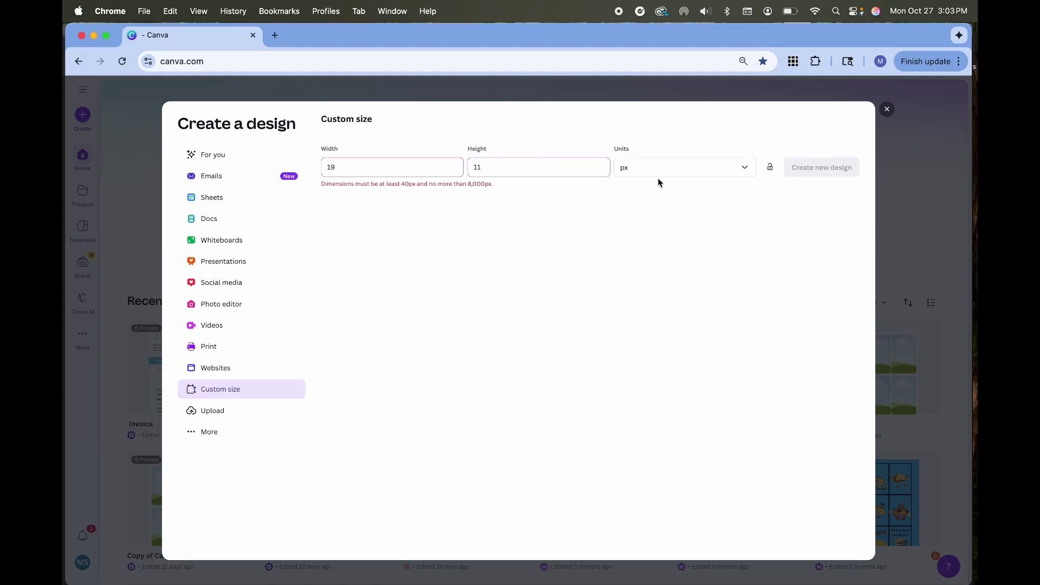
left_click(652, 169)
left_click(636, 211)
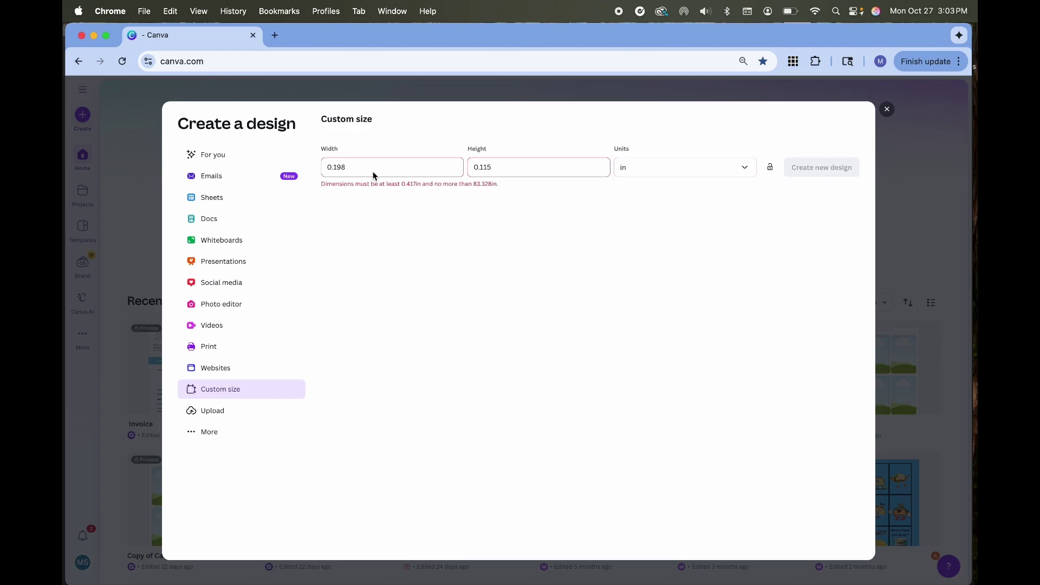
Step: Re-enter the custom size as 19 in wide by 11 in high, create the blank design and close its template suggestions
left_click_drag(374, 175, 302, 165)
type("19")
left_click_drag(504, 167, 446, 163)
type("11")
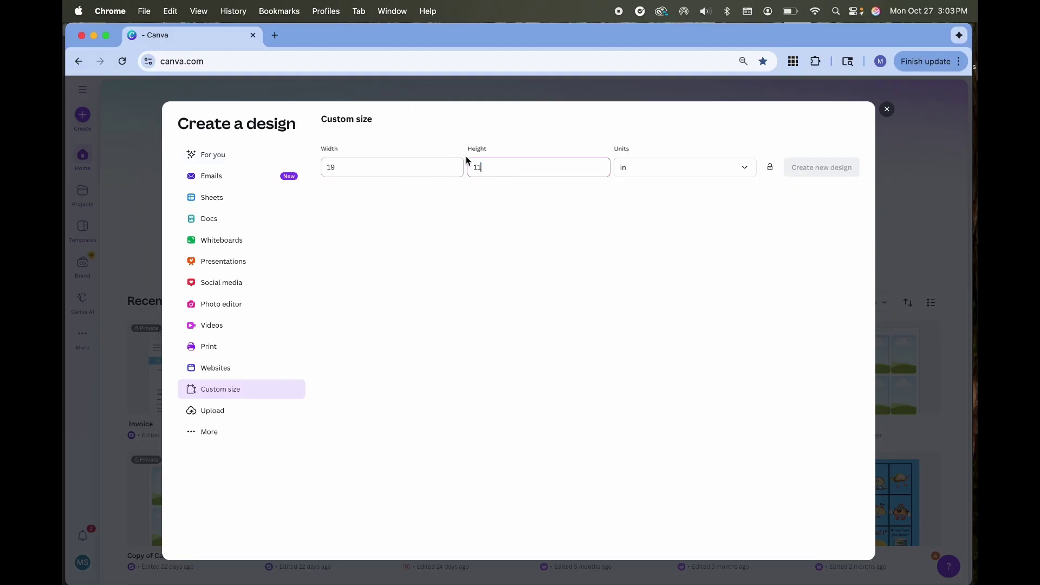
left_click(810, 170)
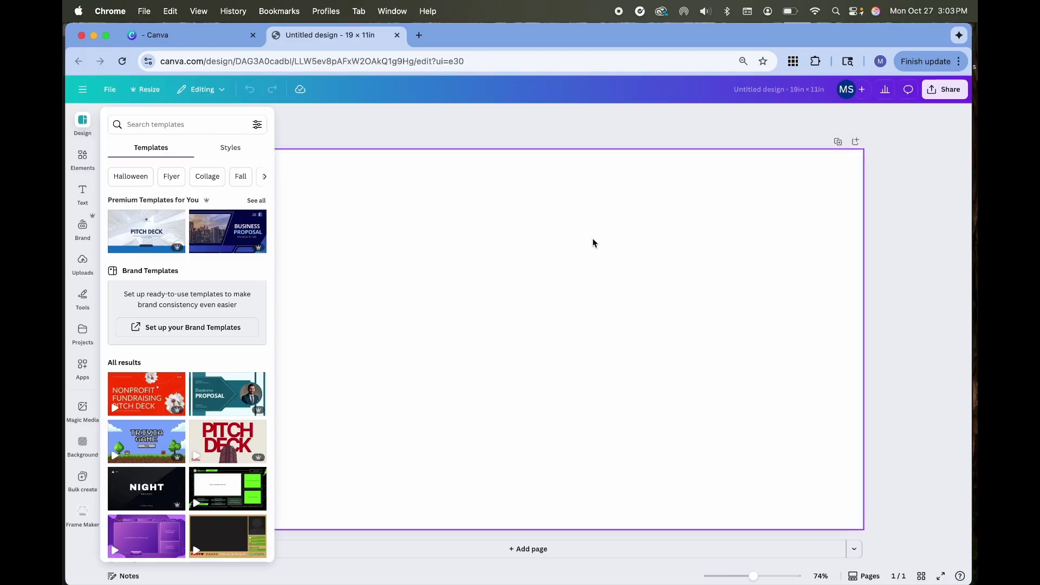
left_click(456, 199)
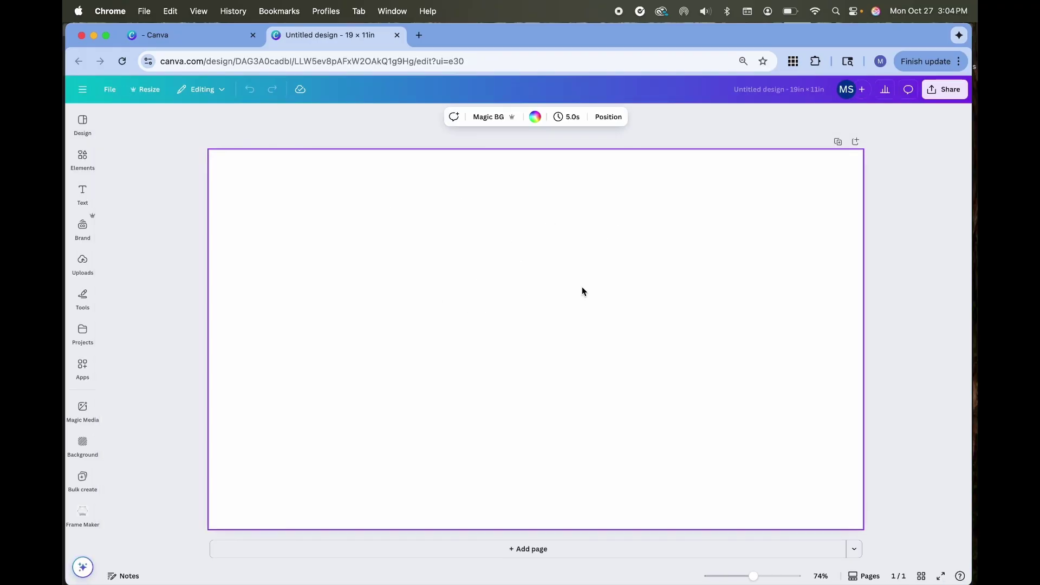
Step: Switch to Photoshop and create a new 19 x 11 inch document at 300 pixels/inch in CMYK Color with a white background
mouse_move(773, 581)
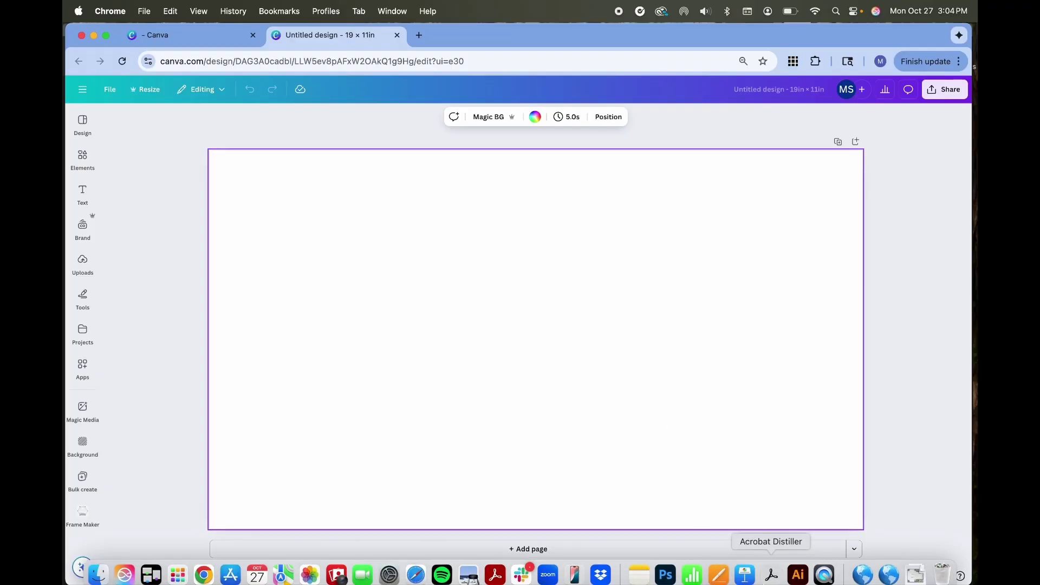
left_click(666, 576)
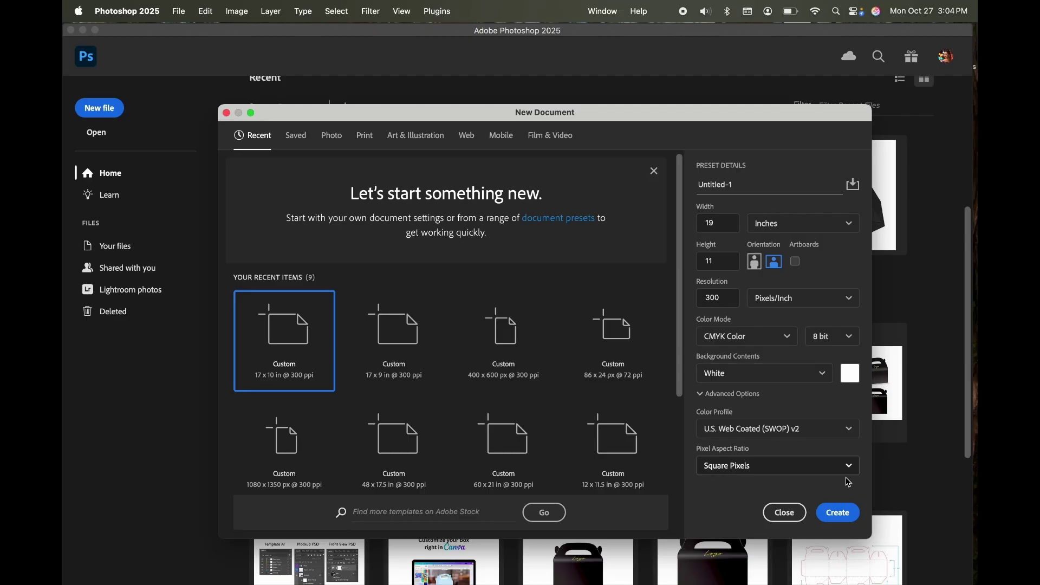
left_click(842, 517)
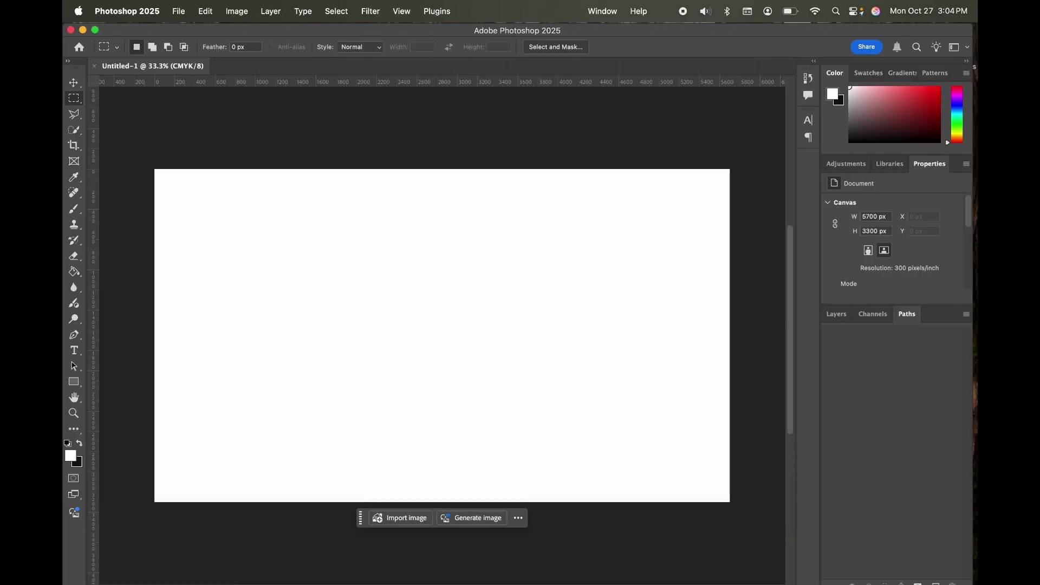
Step: Switch to Illustrator and copy the black gable box shape from Straight Edge_Gable_Box_Template.ai
left_click(800, 577)
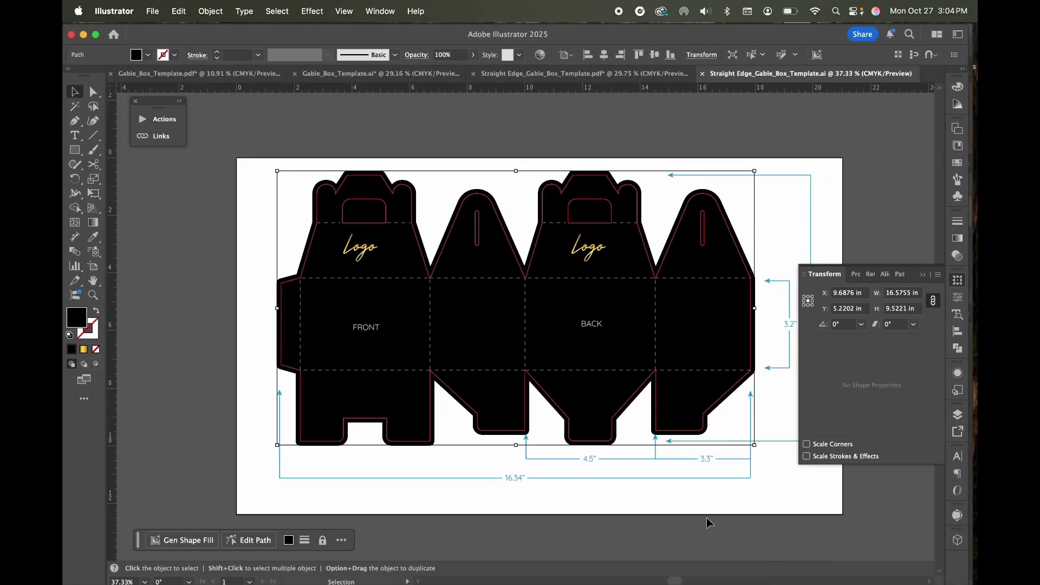
left_click(707, 523)
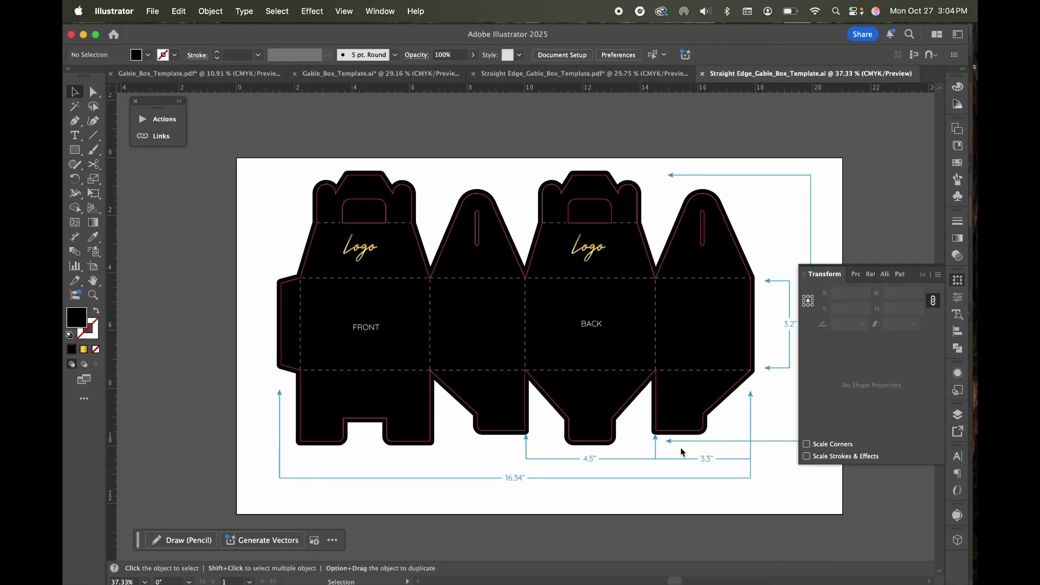
left_click(471, 339)
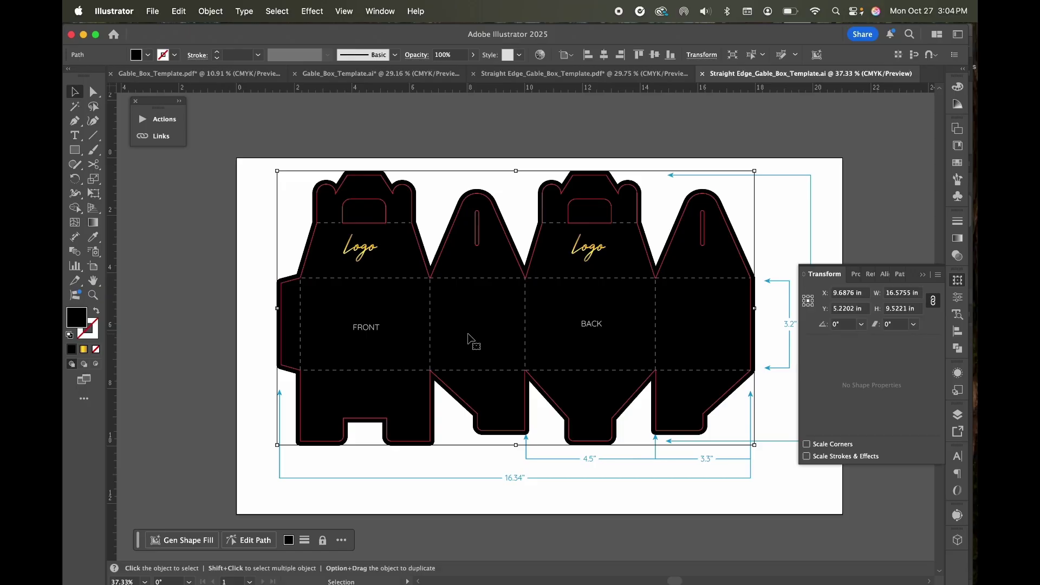
key("super+c")
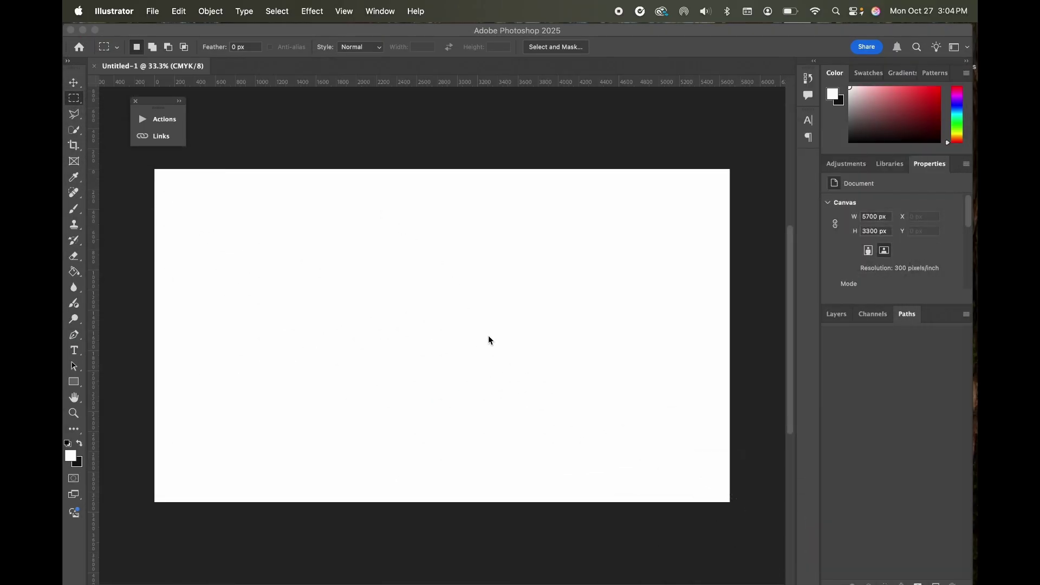
Step: Paste the copied box shape into the blank Photoshop document as pixels and commit its placement
left_click(488, 336)
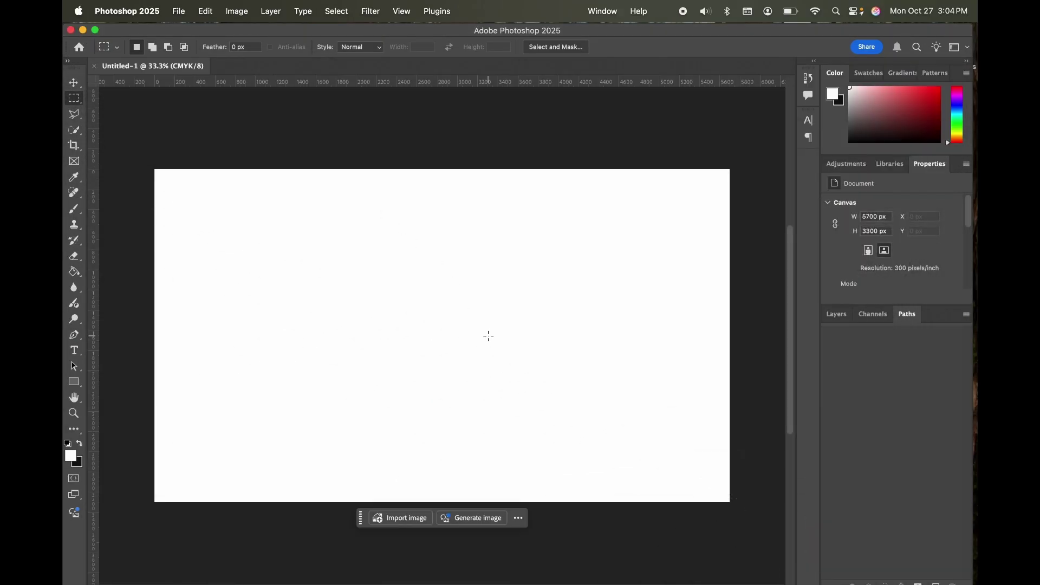
key("super+v")
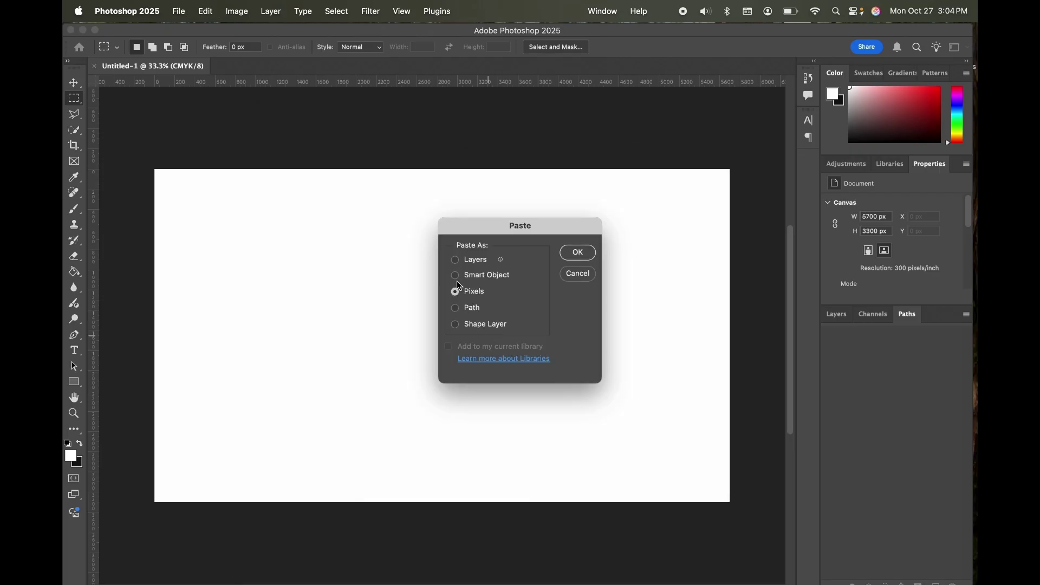
left_click(572, 261)
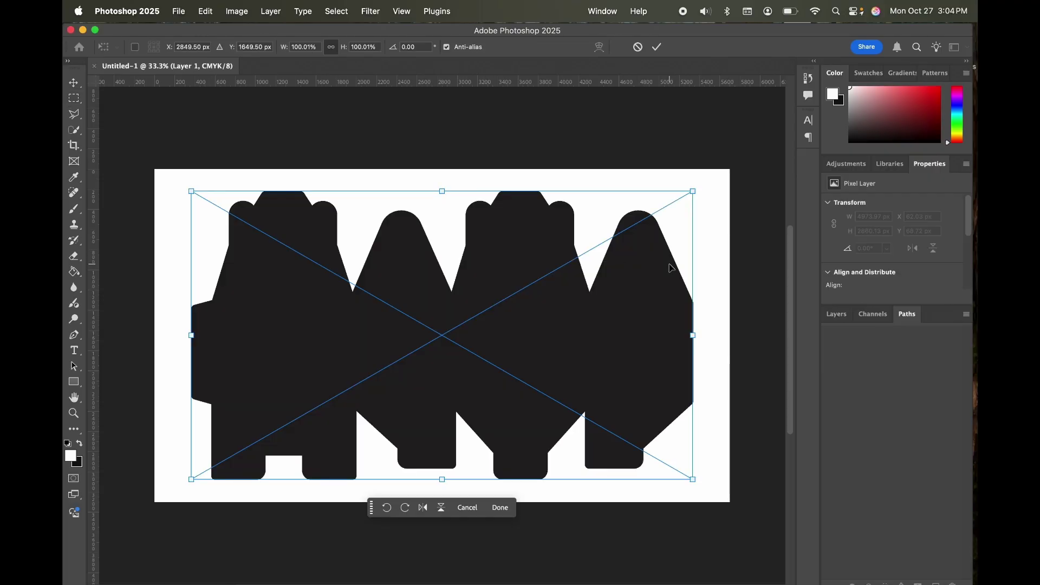
key("Return")
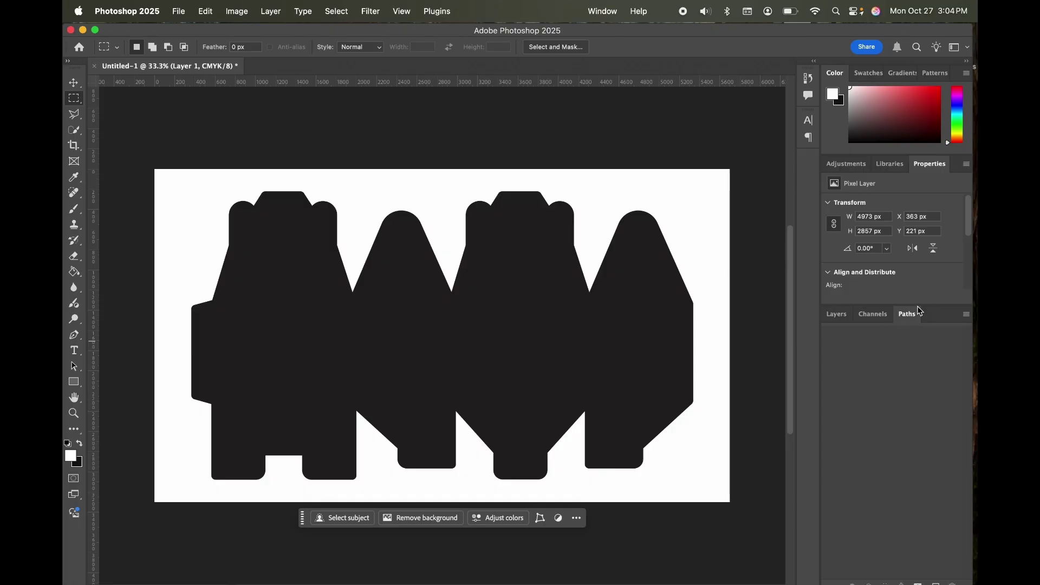
Step: Load the outline of the pasted box shape on Layer 1 as a selection
left_click(967, 315)
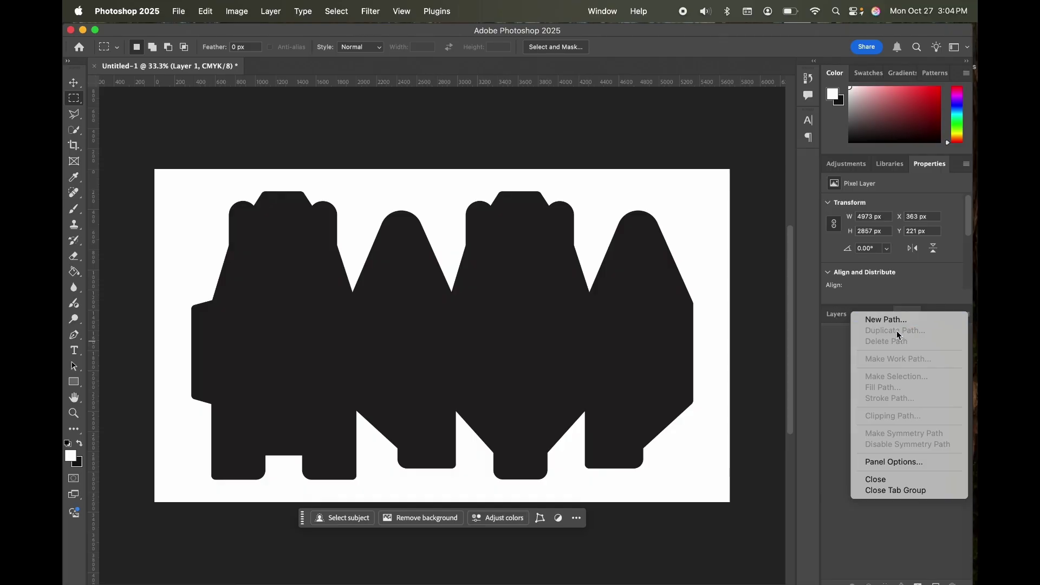
left_click(834, 325)
left_click(836, 319)
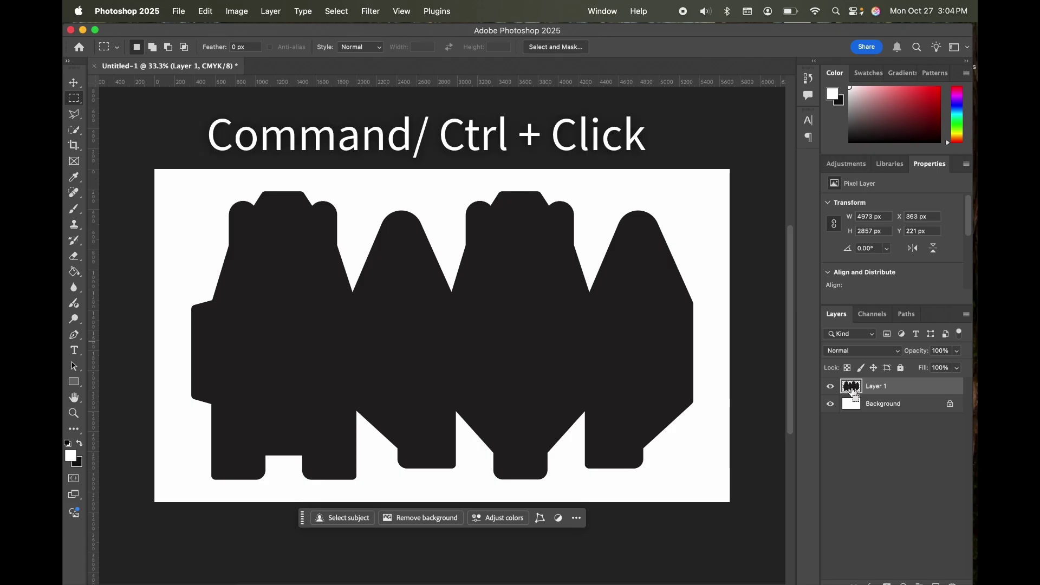
left_click(853, 393, "super")
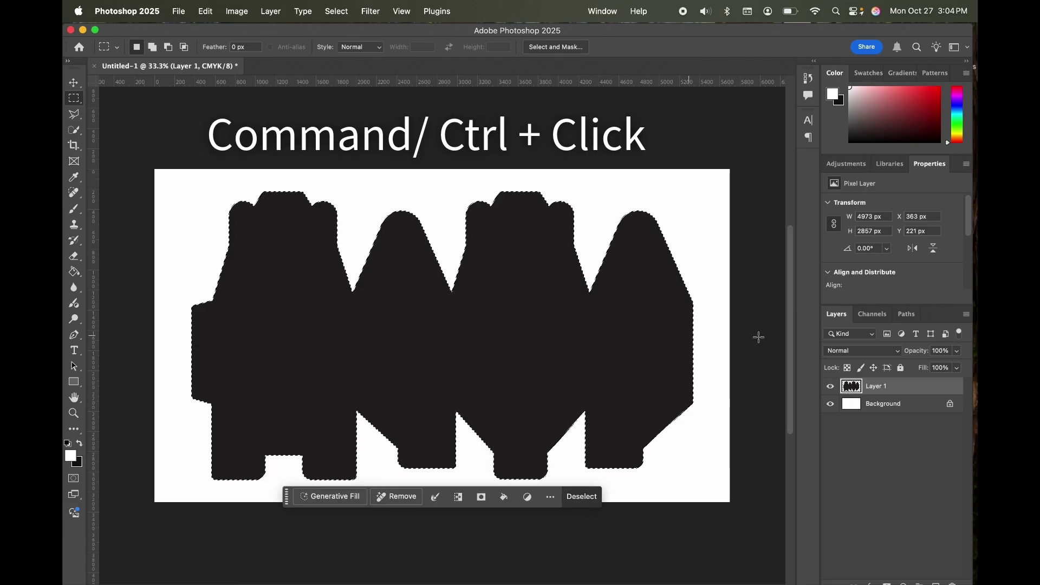
Step: Convert the box-shaped selection into a work path with a tolerance of 2.0 pixels
left_click(917, 316)
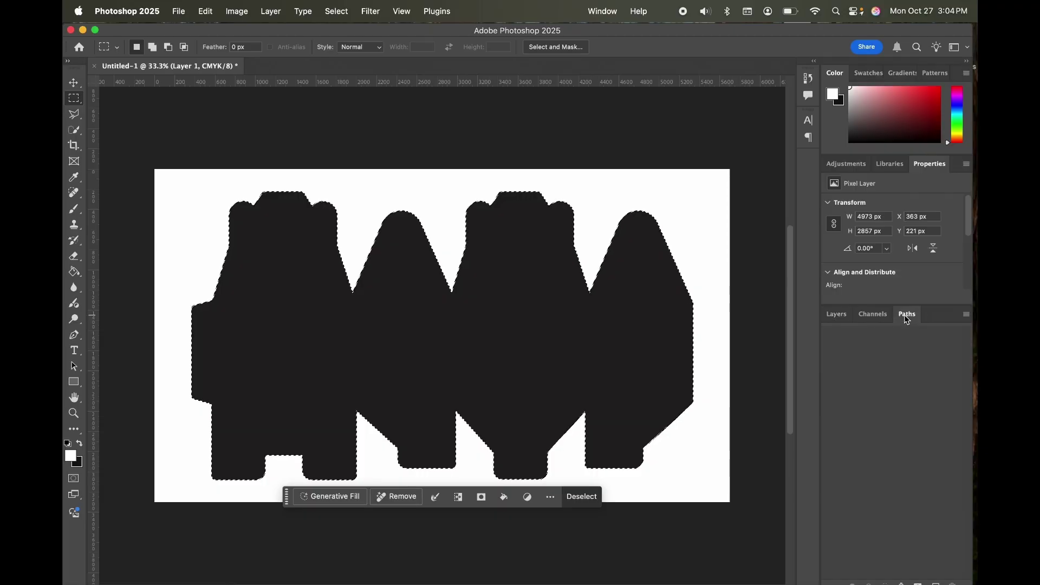
left_click(968, 316)
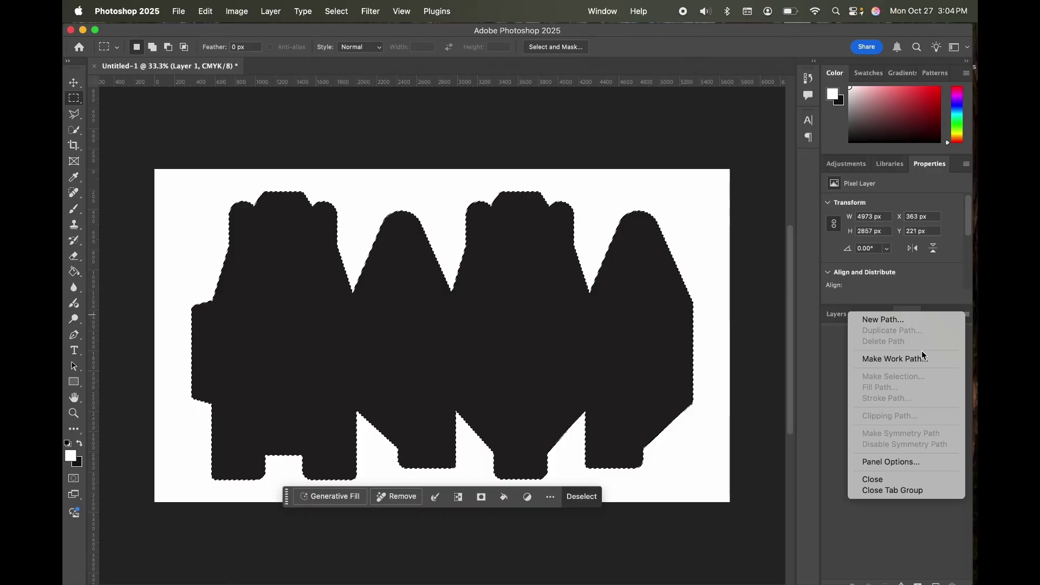
left_click(910, 365)
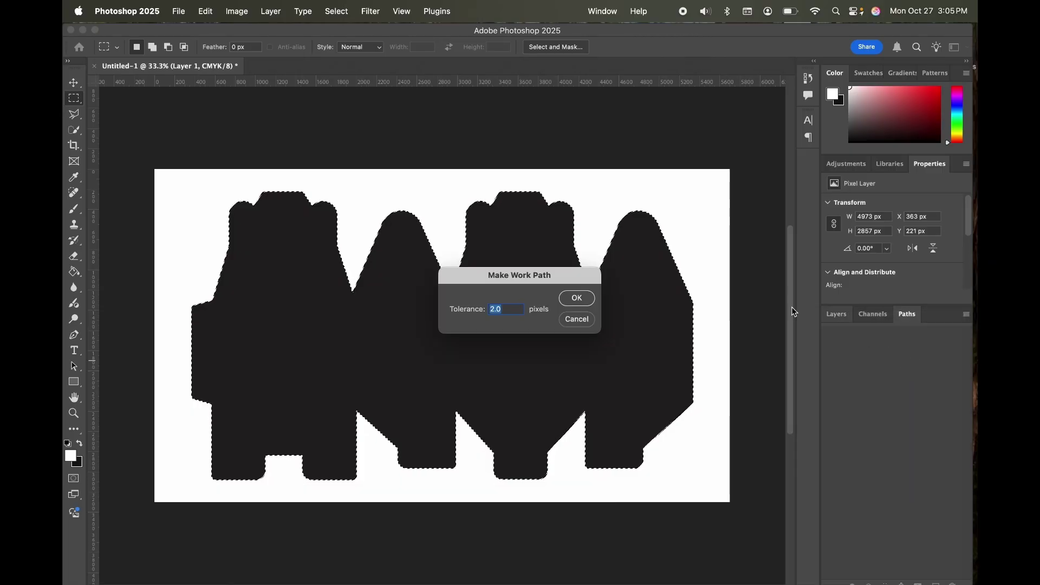
left_click(577, 300)
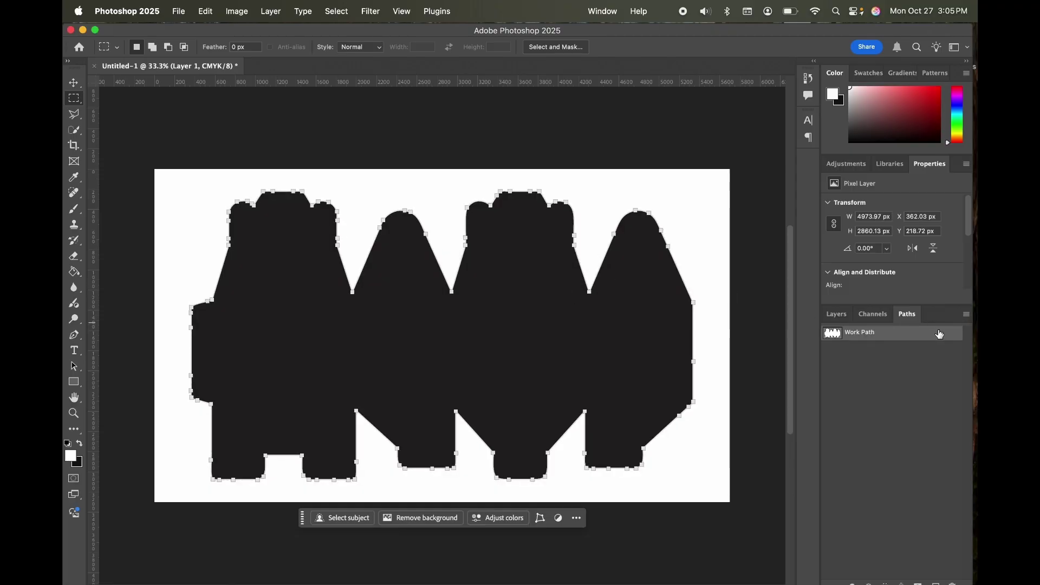
Step: Save the work path of the box outline under the name Path 1
left_click(966, 317)
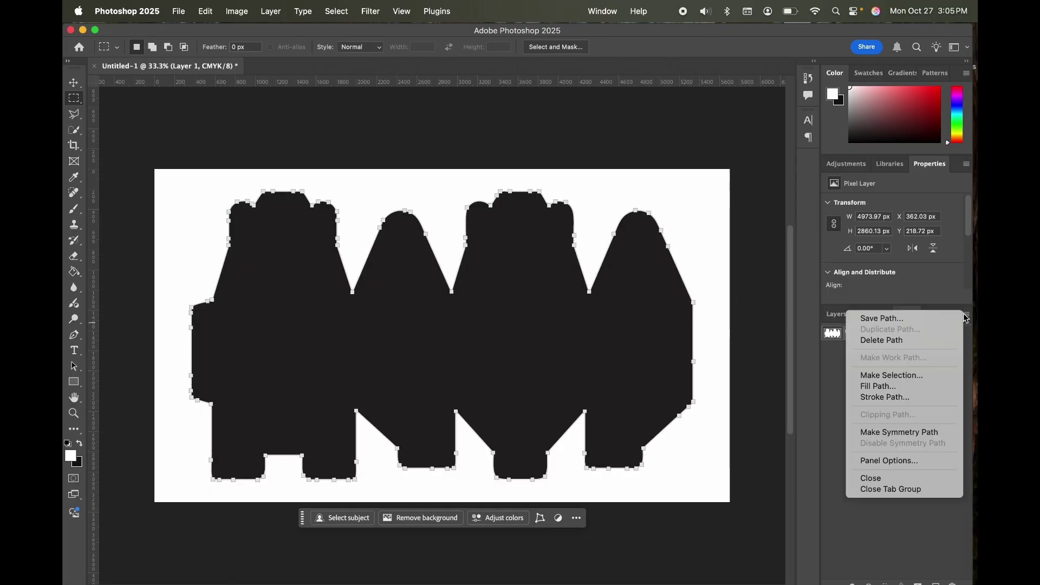
left_click(932, 319)
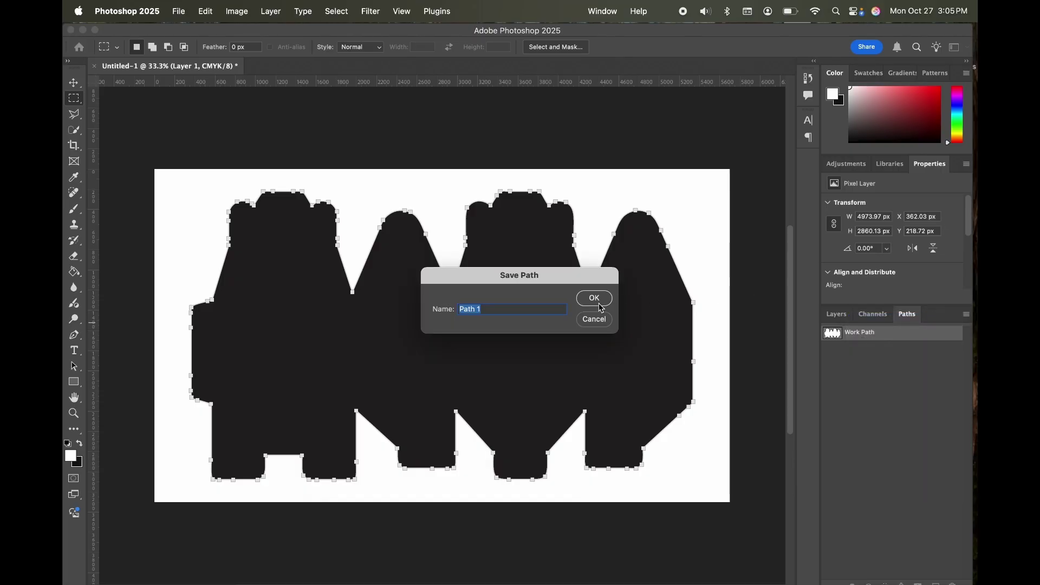
left_click(596, 298)
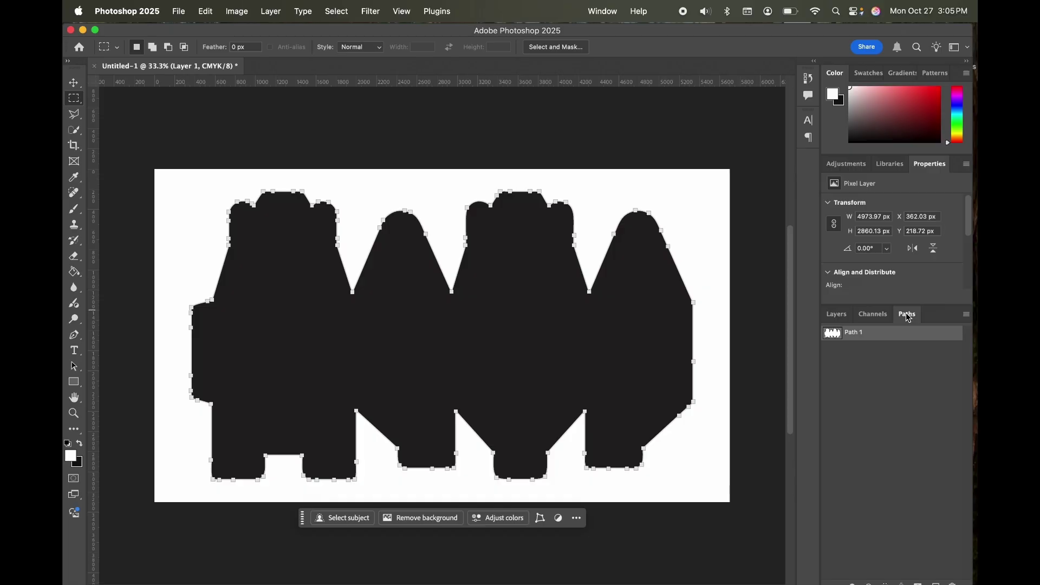
Step: Set Path 1 as the document's clipping path, leaving the flatness blank
left_click(962, 316)
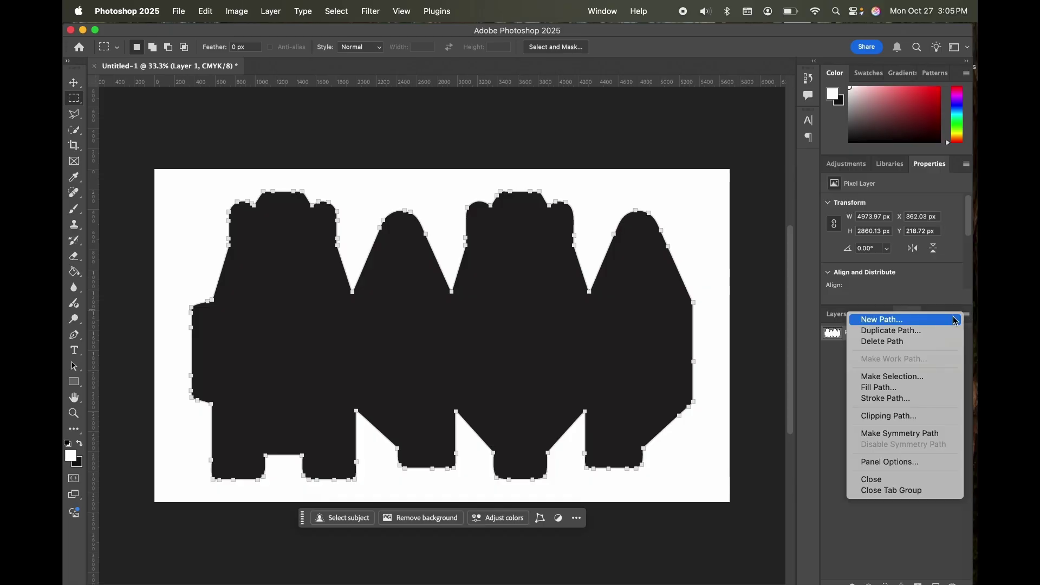
left_click(895, 416)
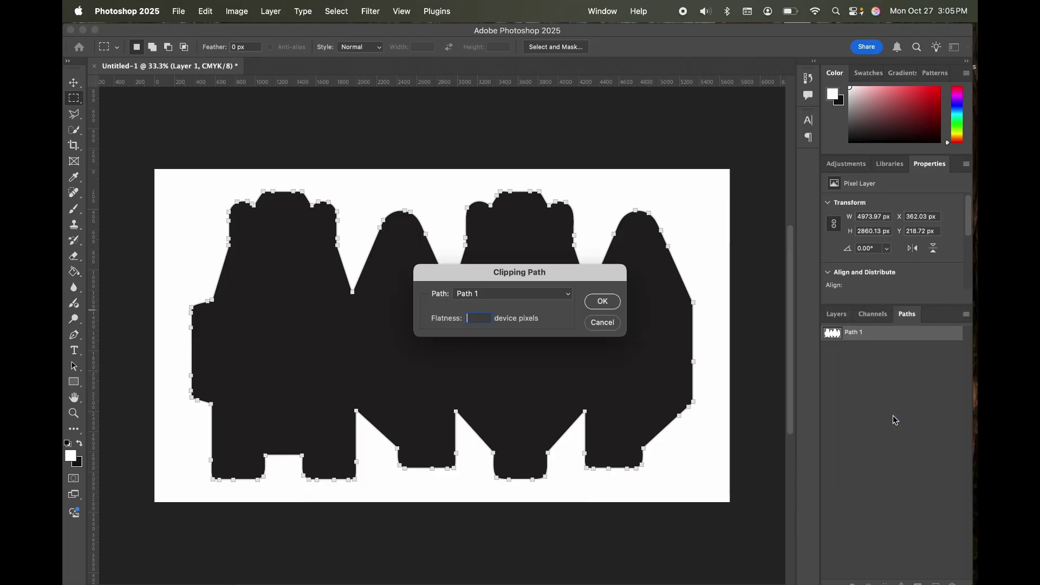
left_click(604, 304)
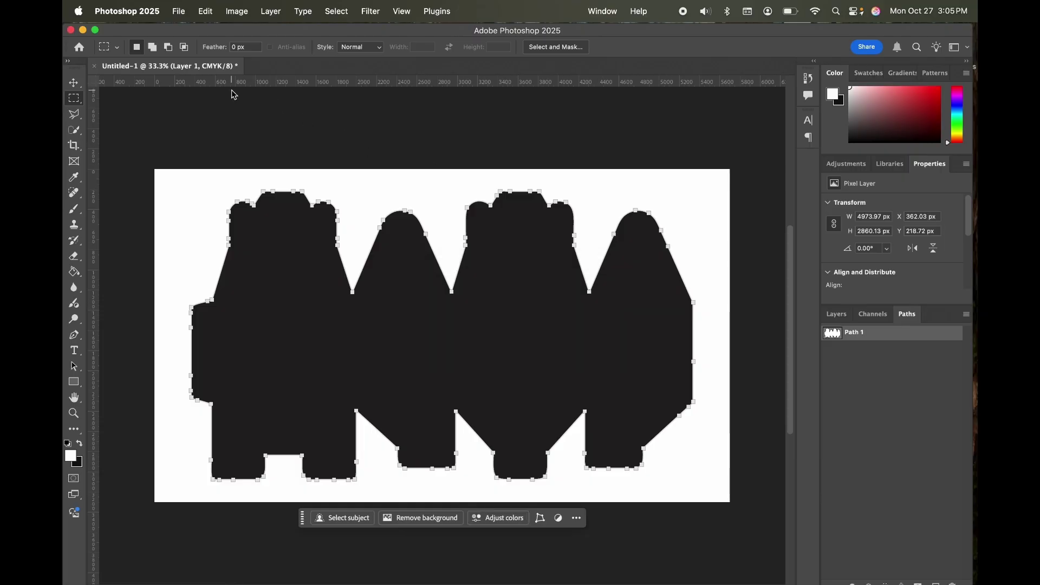
Step: Save the document to the Desktop as template.pdf in Photoshop PDF format, using the High Quality Print preset with Photoshop editing capabilities preserved
left_click(179, 12)
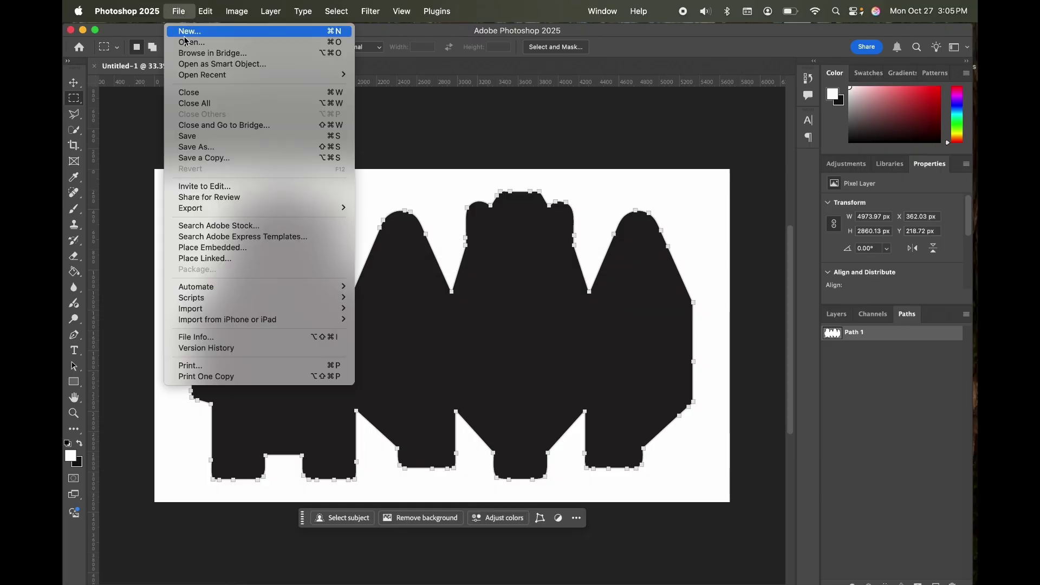
left_click(205, 146)
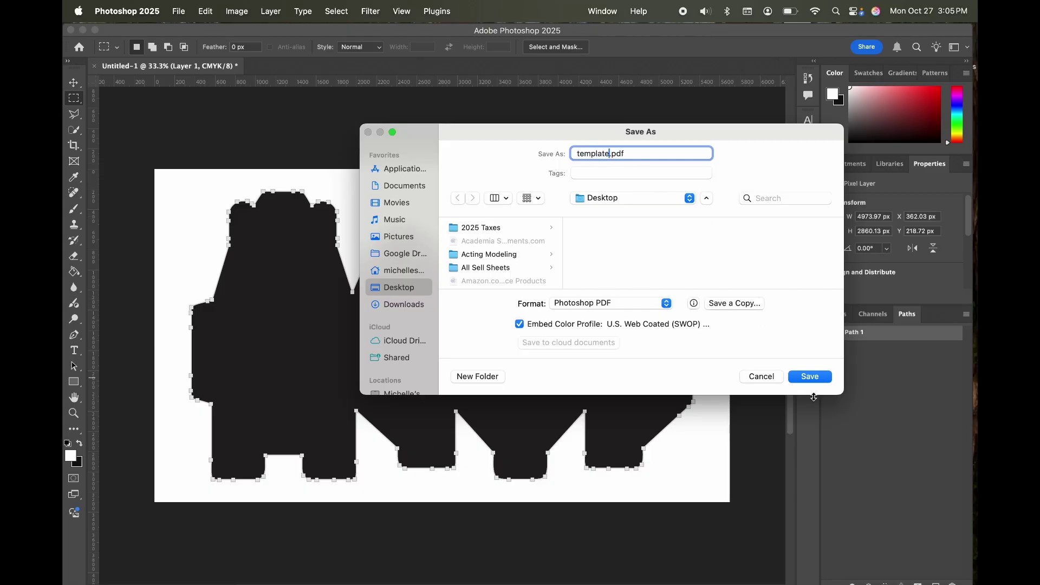
left_click(810, 376)
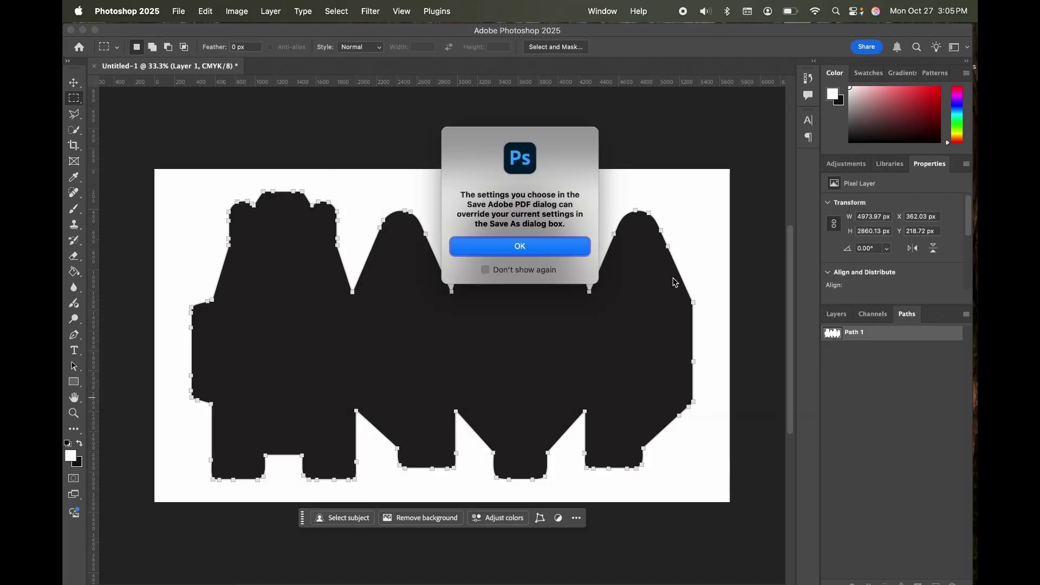
left_click(553, 250)
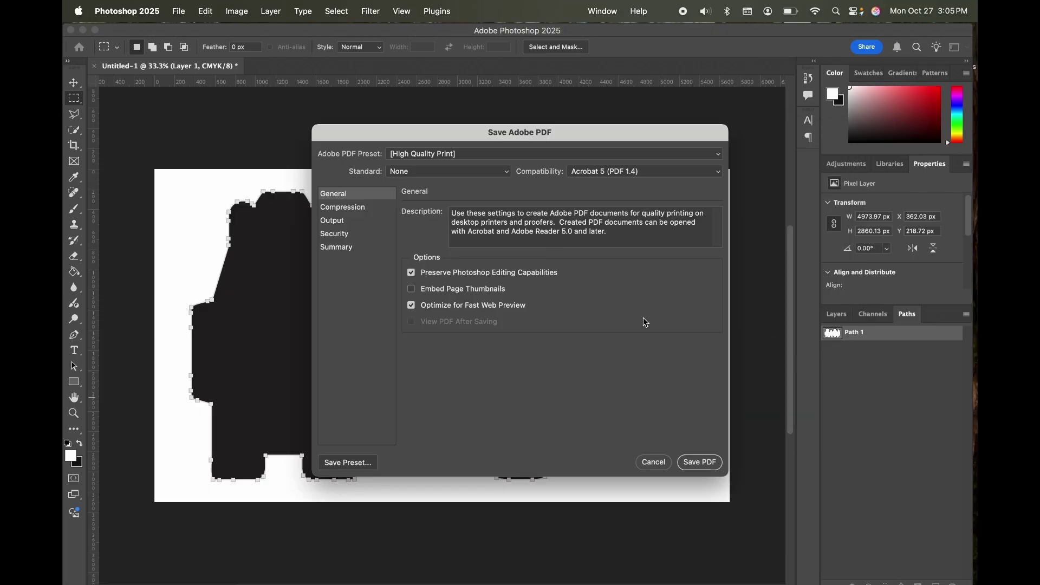
left_click(699, 464)
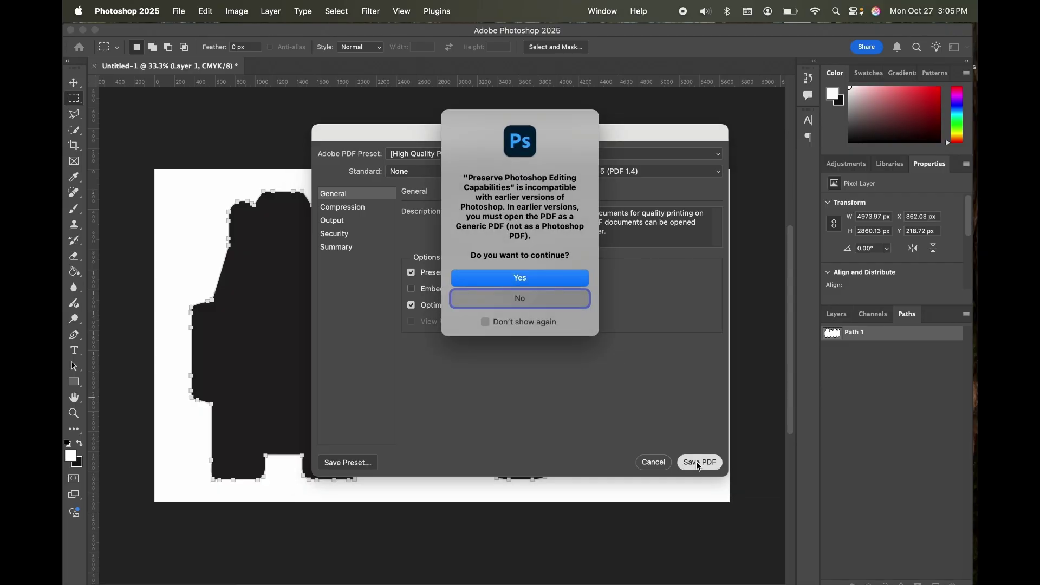
left_click(538, 284)
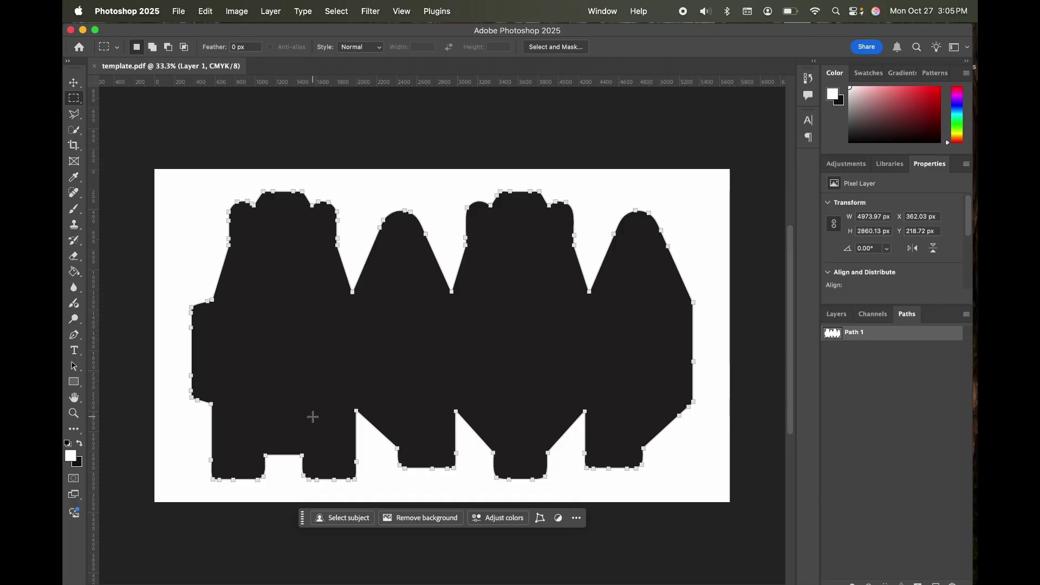
Step: Switch to the Canva design, upload template.pdf from the desktop and place it on the blank page
left_click(82, 31)
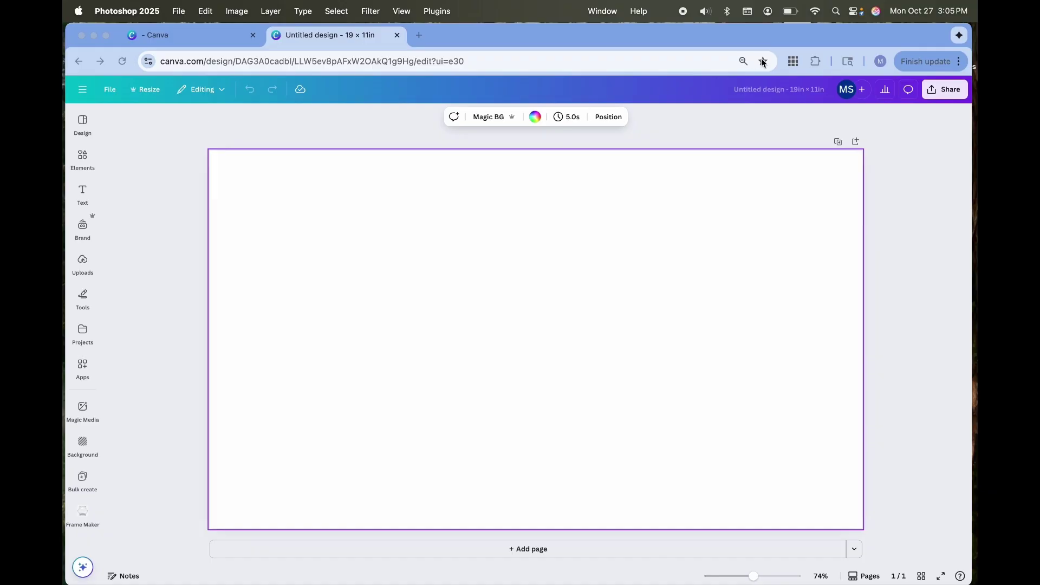
left_click_drag(778, 35, 646, 41)
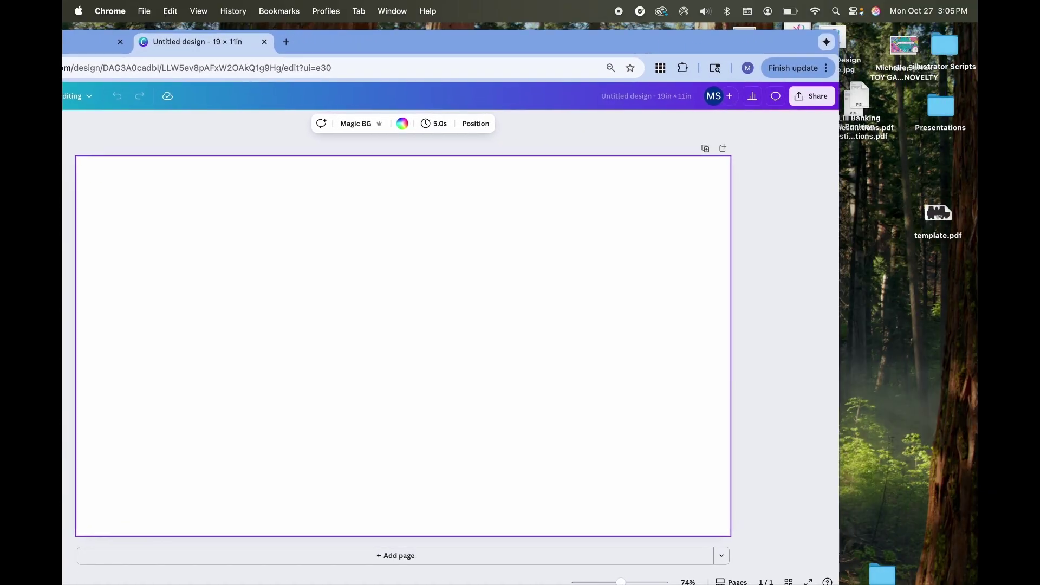
left_click_drag(945, 217, 644, 255)
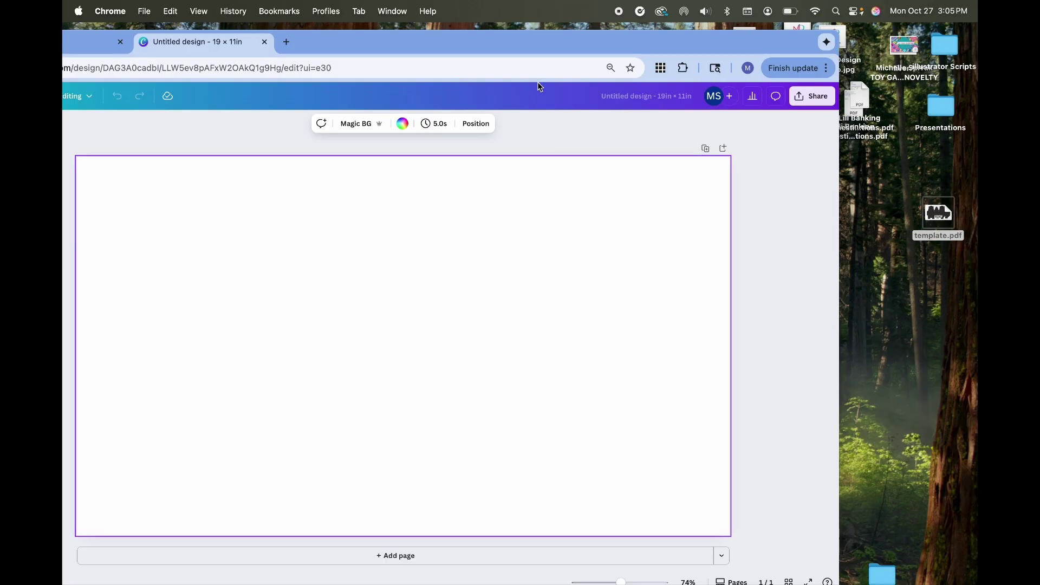
left_click_drag(521, 40, 659, 33)
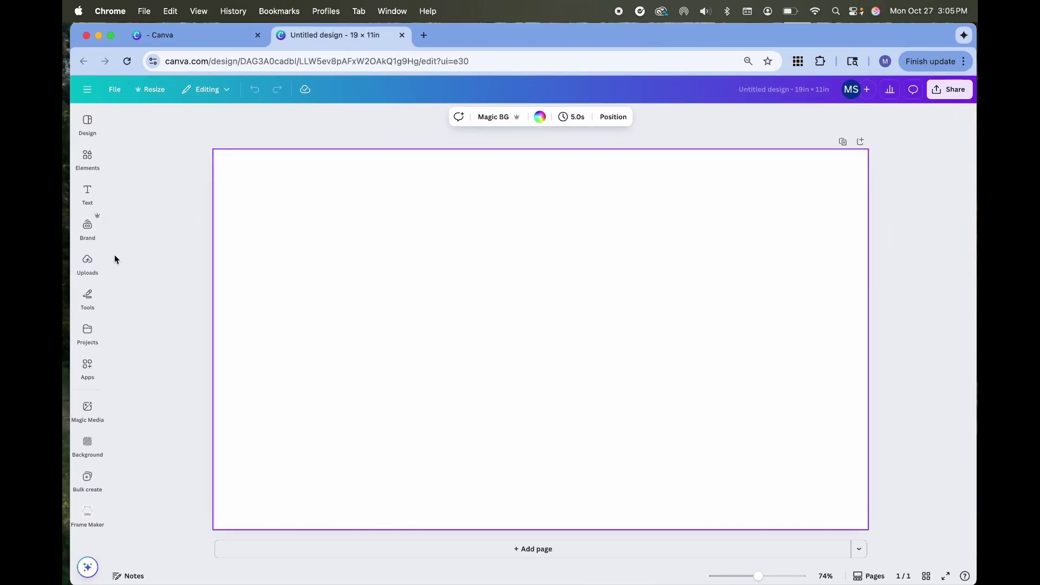
left_click(89, 263)
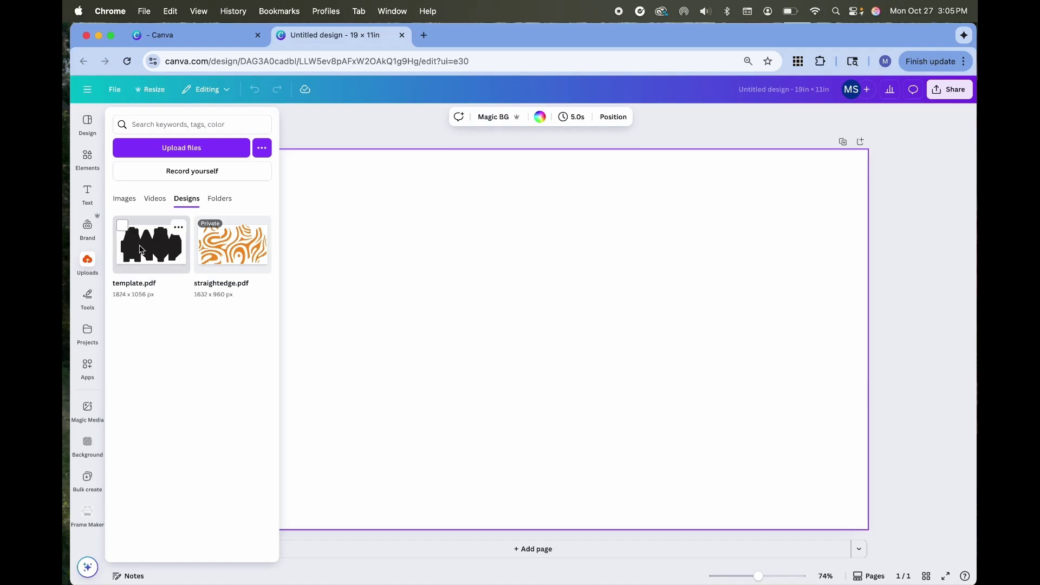
left_click_drag(140, 249, 398, 245)
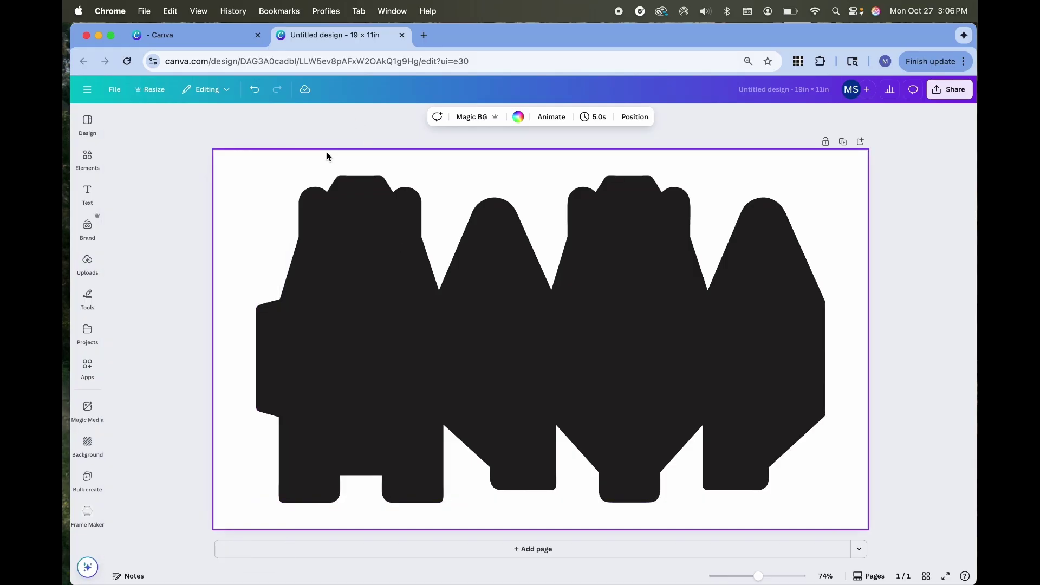
Step: Fill the black box shape with the recently used green woven pattern from the elements library
mouse_move(89, 155)
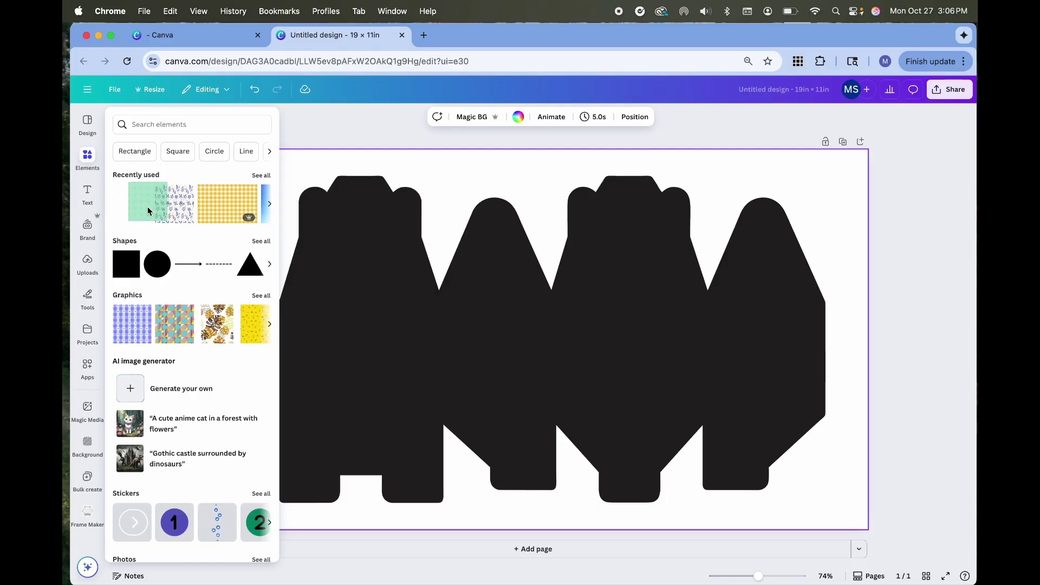
left_click_drag(130, 215, 345, 259)
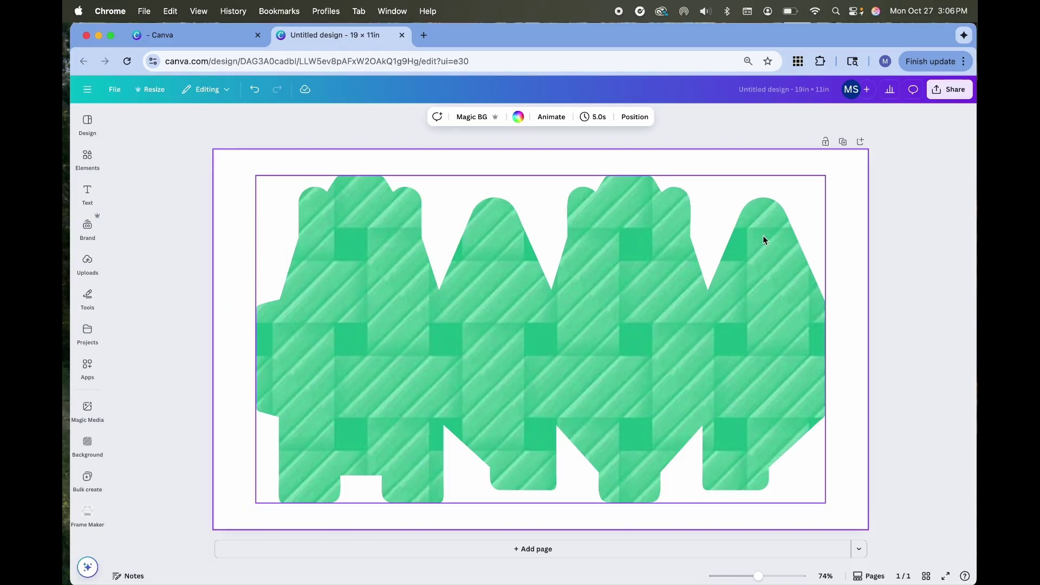
left_click(902, 261)
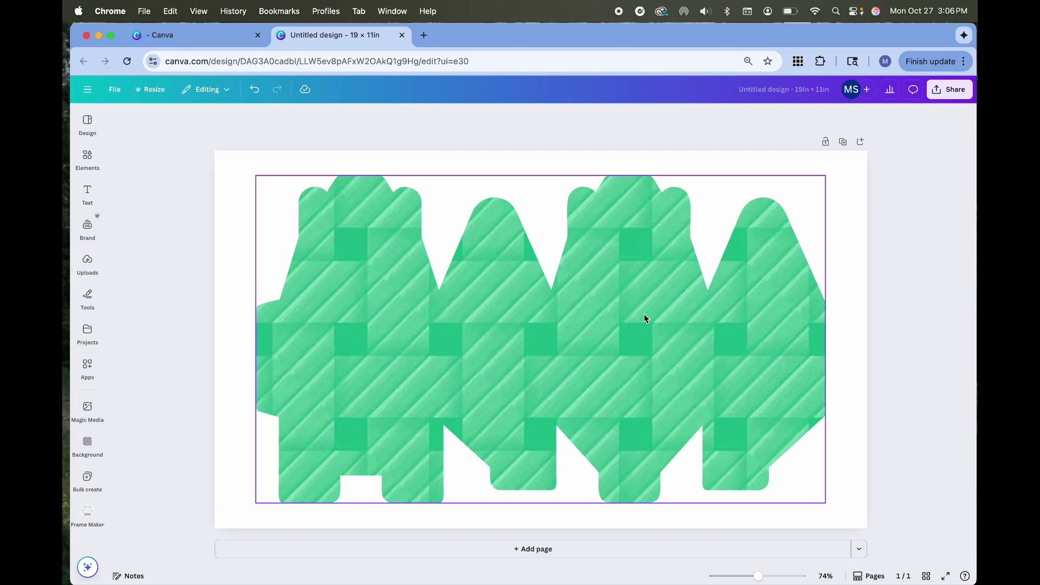
Step: Detach the green woven pattern from the box-shaped frame and delete the detached image
left_click(518, 350)
right_click(517, 352)
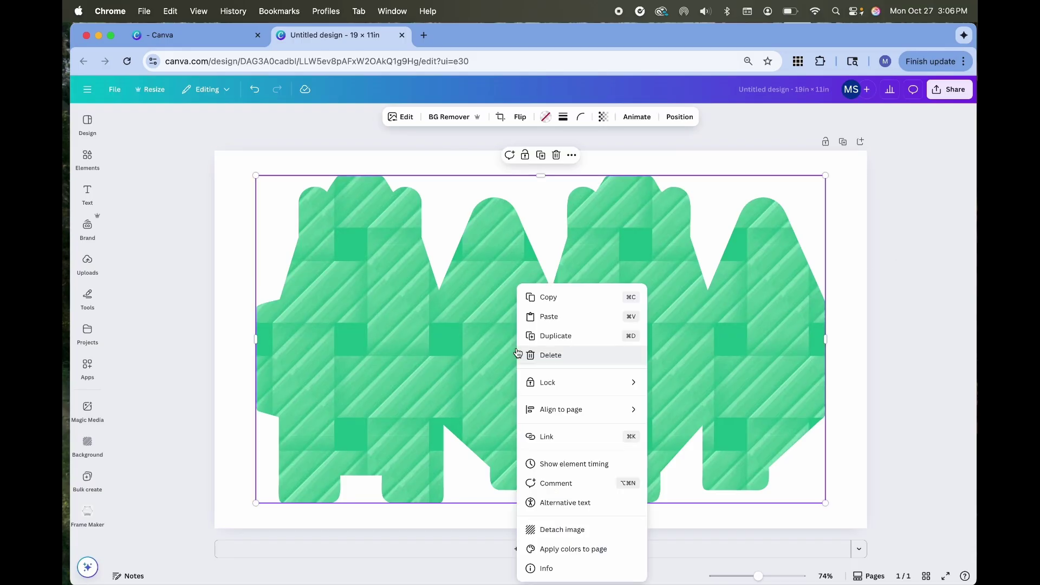
left_click(573, 528)
left_click(576, 366)
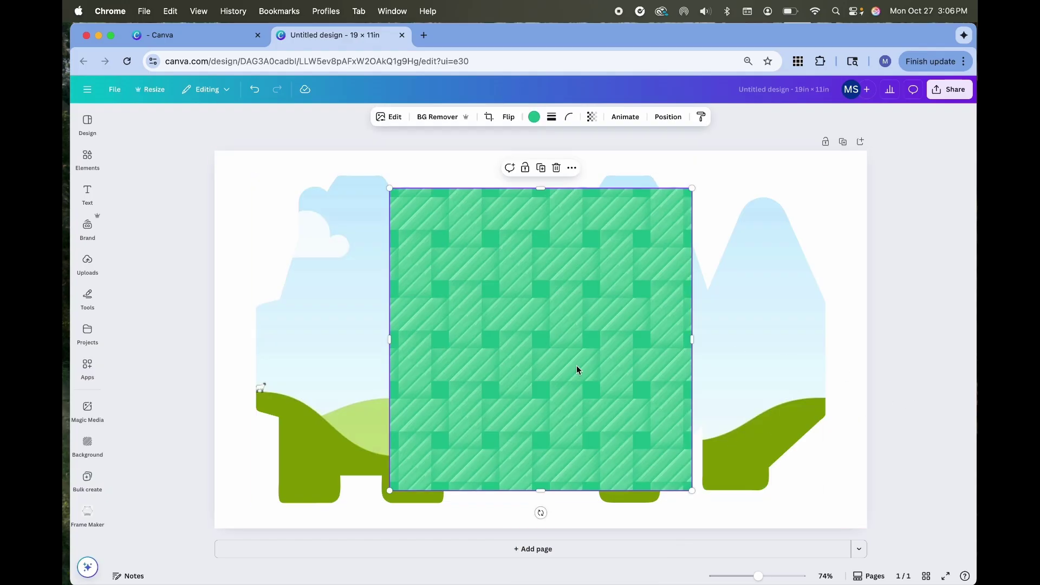
key("Delete")
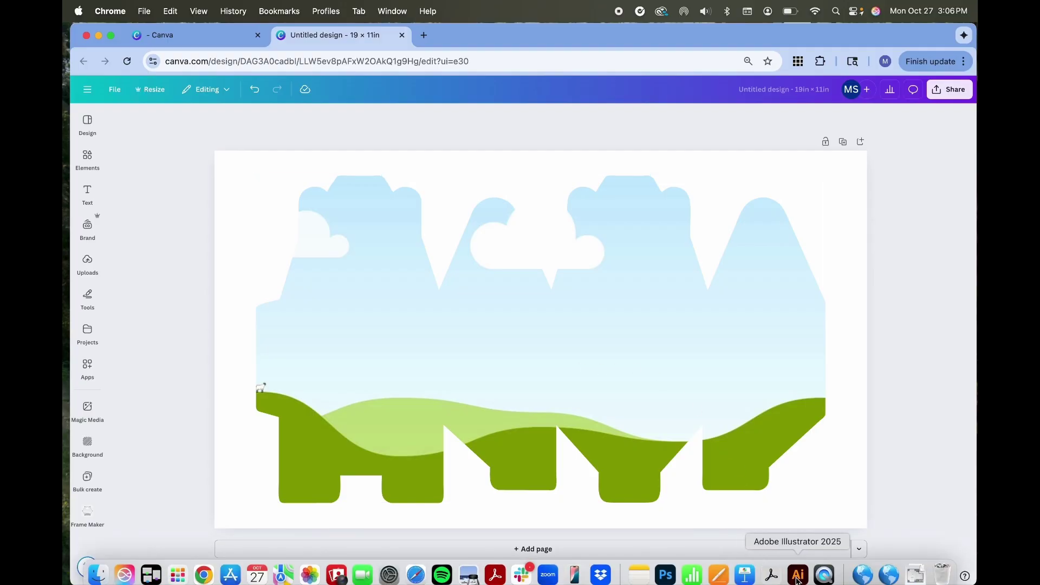
Step: Switch to Illustrator and copy the red dieline group from Straight Edge_Gable_Box_Template.ai
left_click(798, 576)
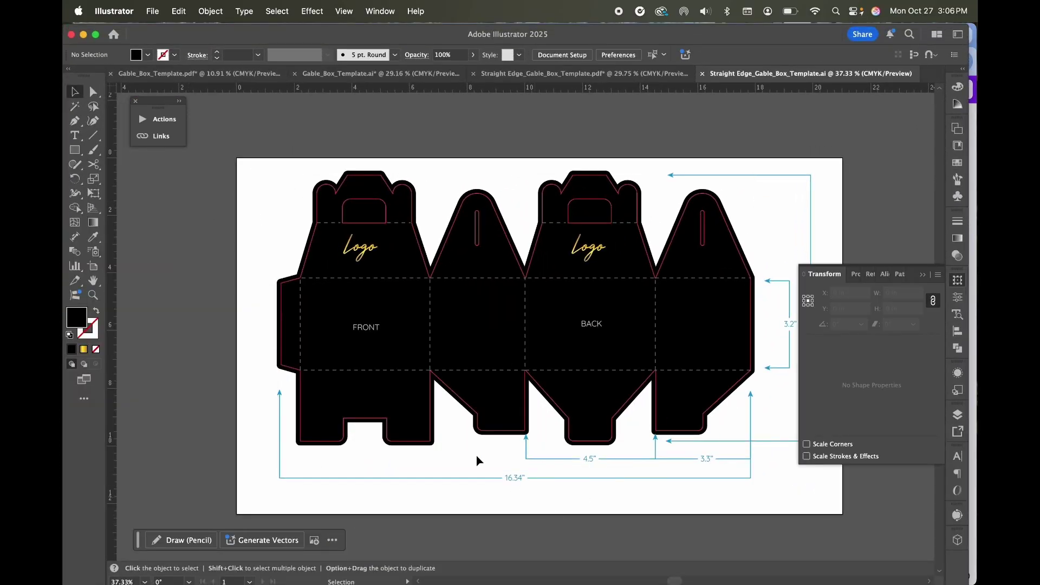
left_click(431, 411)
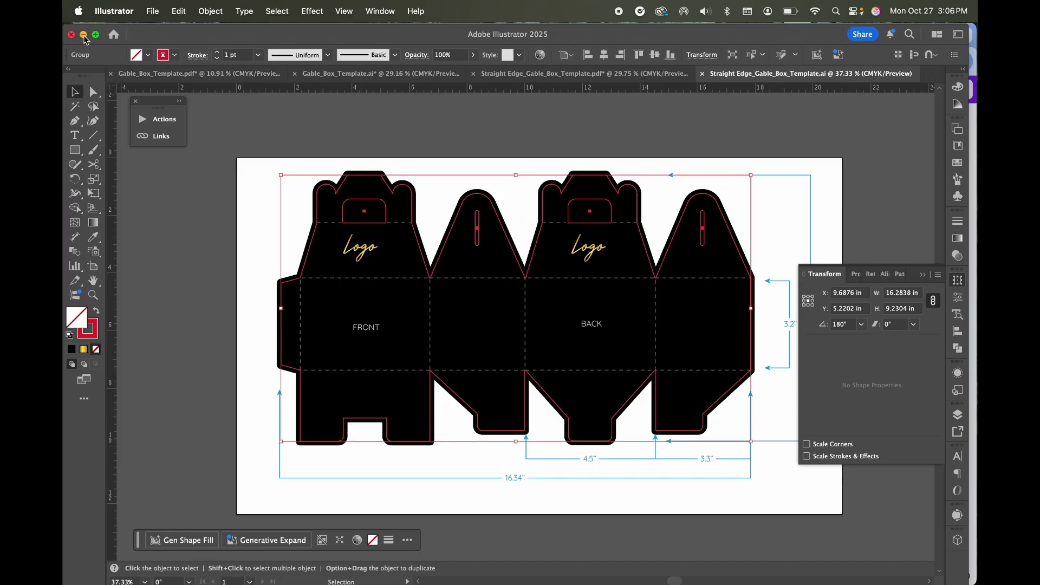
left_click(84, 35)
Step: Paste the red dieline onto the Canva page and enlarge it over the box frame to about 15.85 x 8.99 in
left_click(499, 171)
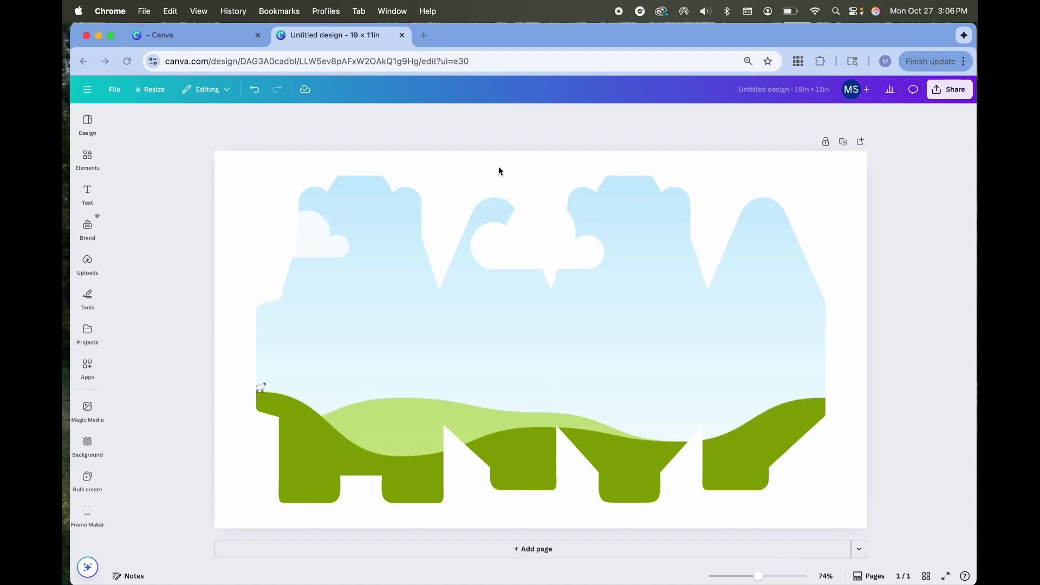
key("super+v")
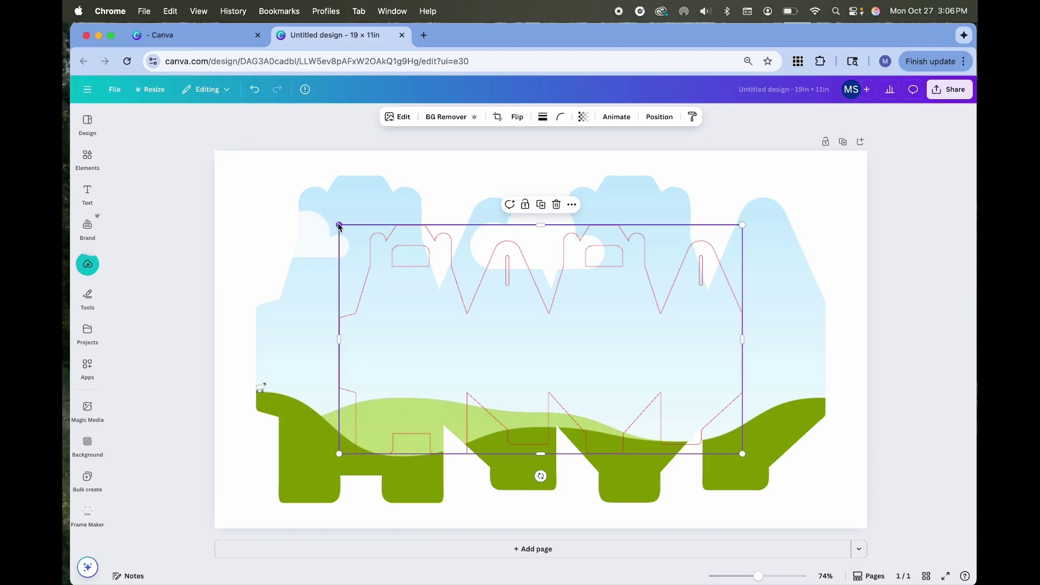
left_click_drag(339, 225, 271, 186)
left_click_drag(743, 454, 808, 514)
Step: Open the red dieline's position and size settings in Canva, and switch to Illustrator to copy the original dieline's width
left_click(666, 121)
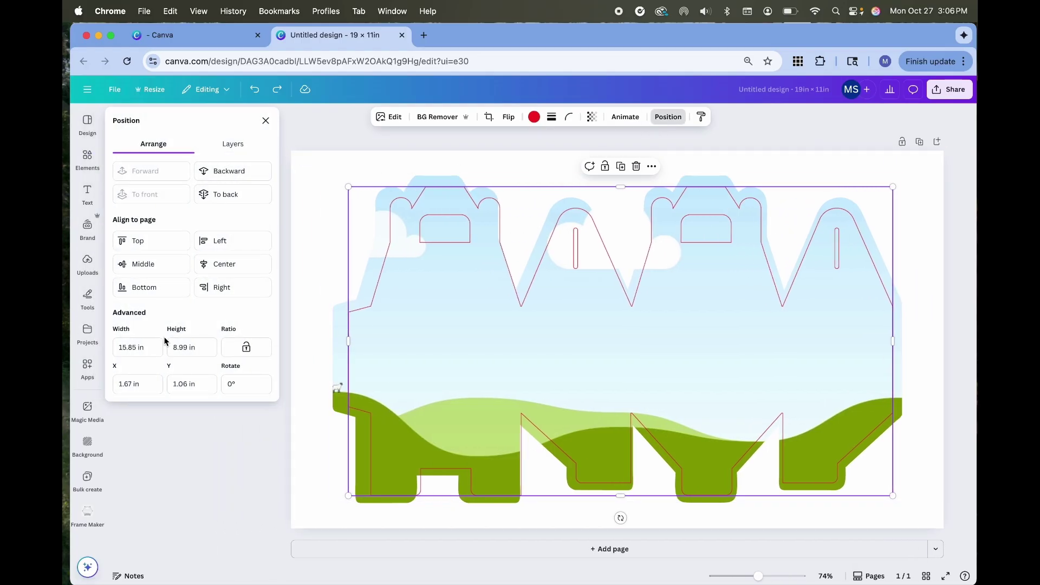
left_click(151, 349)
left_click_drag(151, 349, 99, 344)
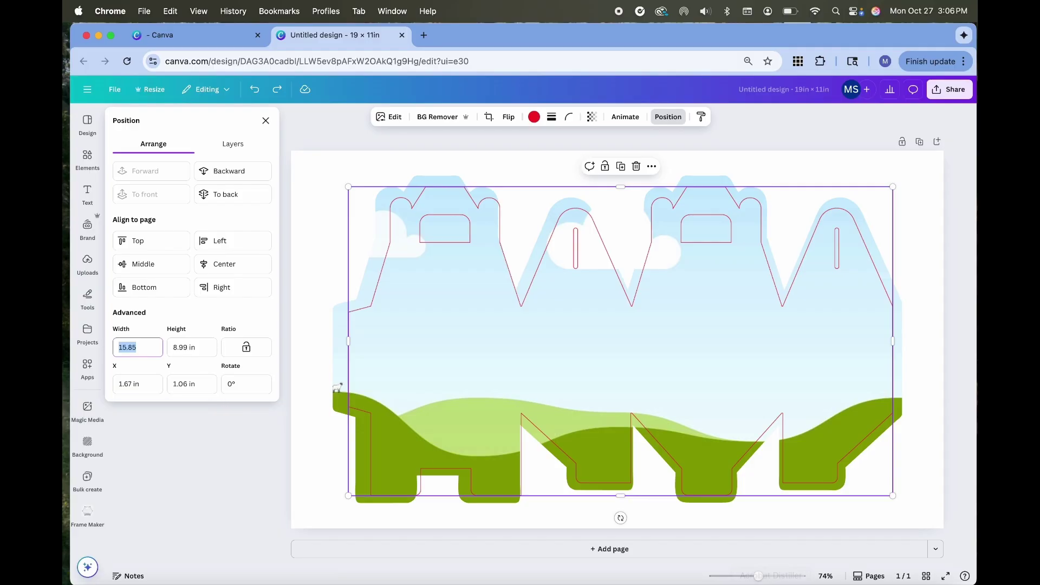
left_click(798, 582)
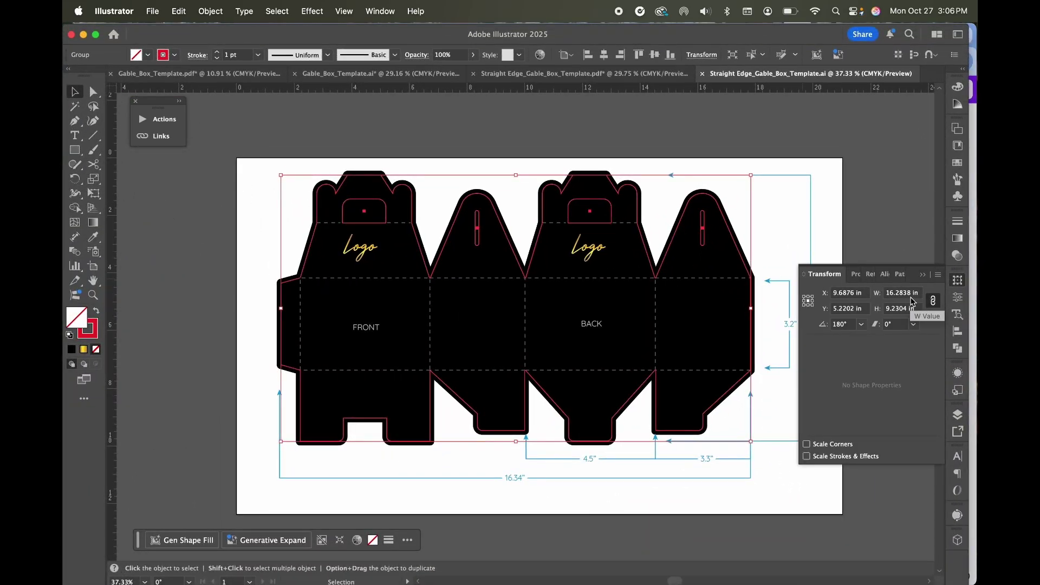
left_click(899, 294)
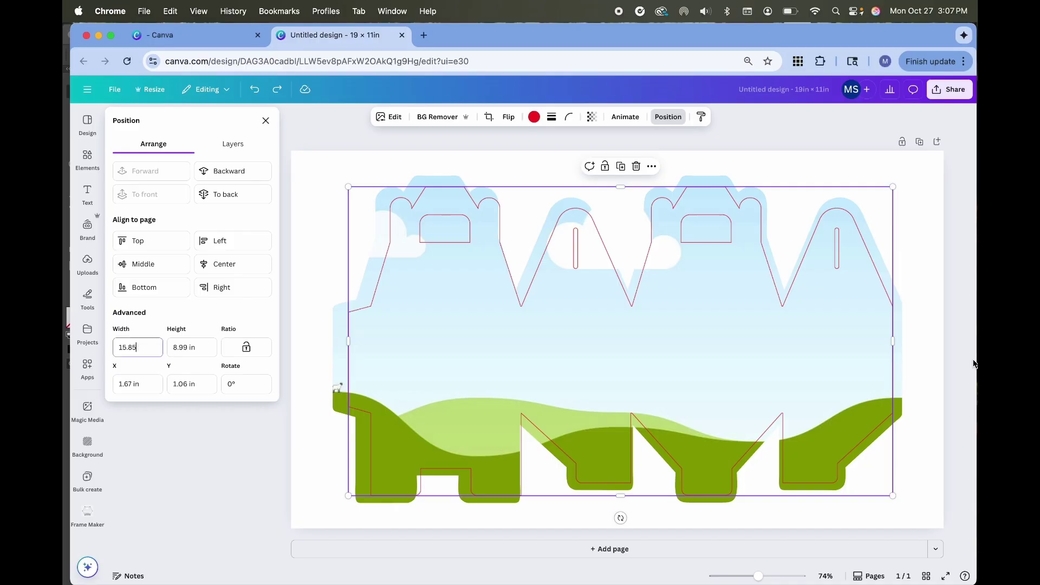
Step: Switch back to Canva, lock the dieline's aspect ratio and set its width to 16.2838 in
key("super+Tab")
left_click_drag(144, 353, 104, 347)
type("16.2838")
key("super+a")
key("super+c")
left_click(247, 348)
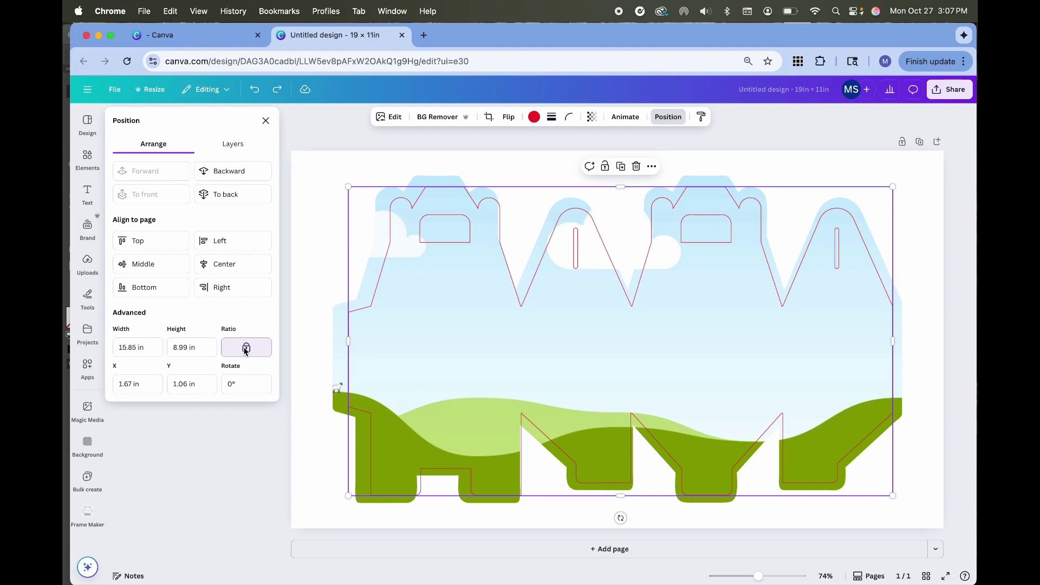
left_click_drag(146, 349, 84, 344)
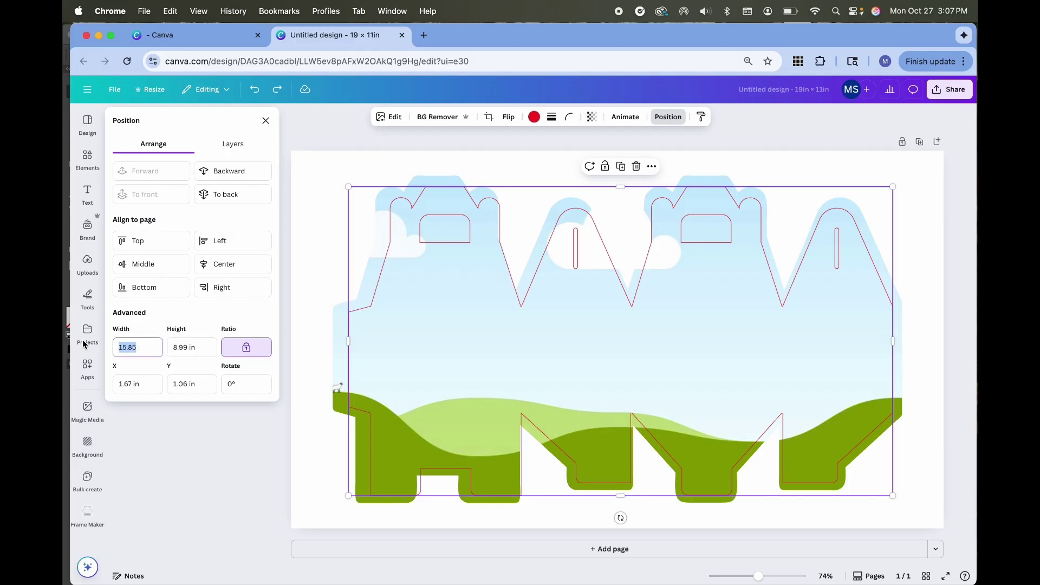
key("super+v")
key("Return")
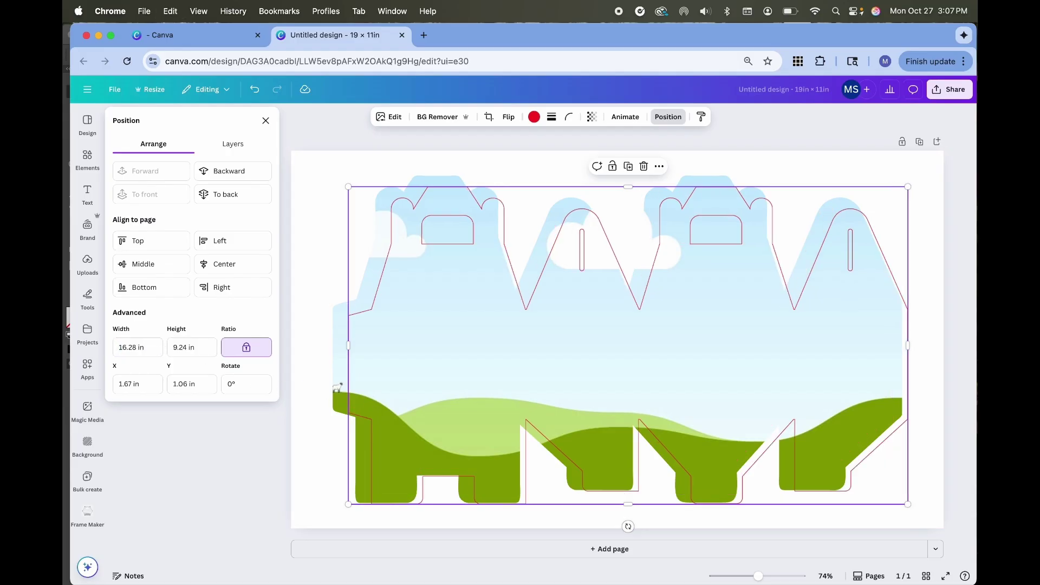
Step: Check the original dieline's height in Illustrator, and center the Canva dieline horizontally and vertically on the page
left_click(861, 569)
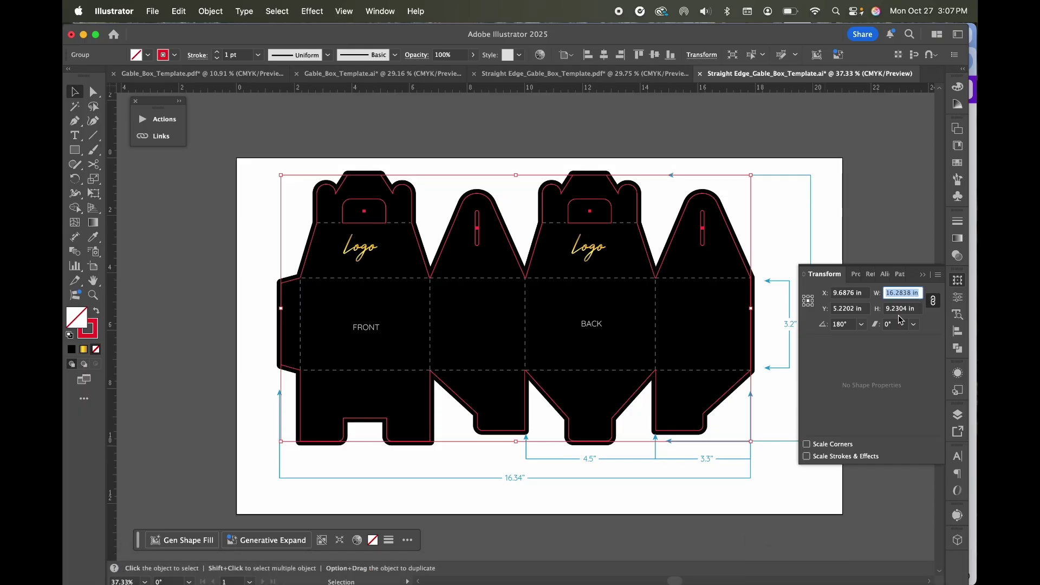
left_click(84, 35)
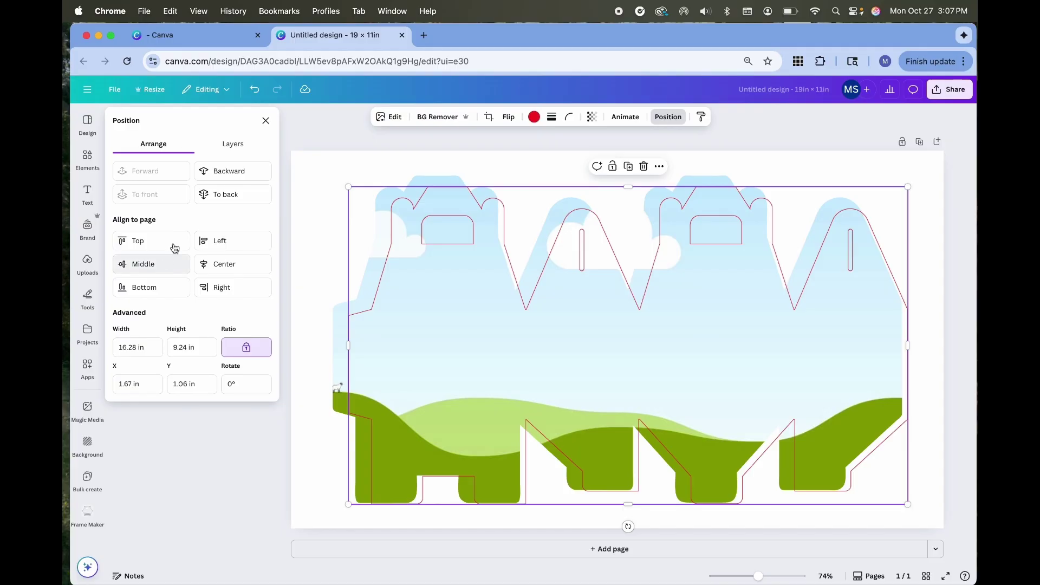
left_click(208, 265)
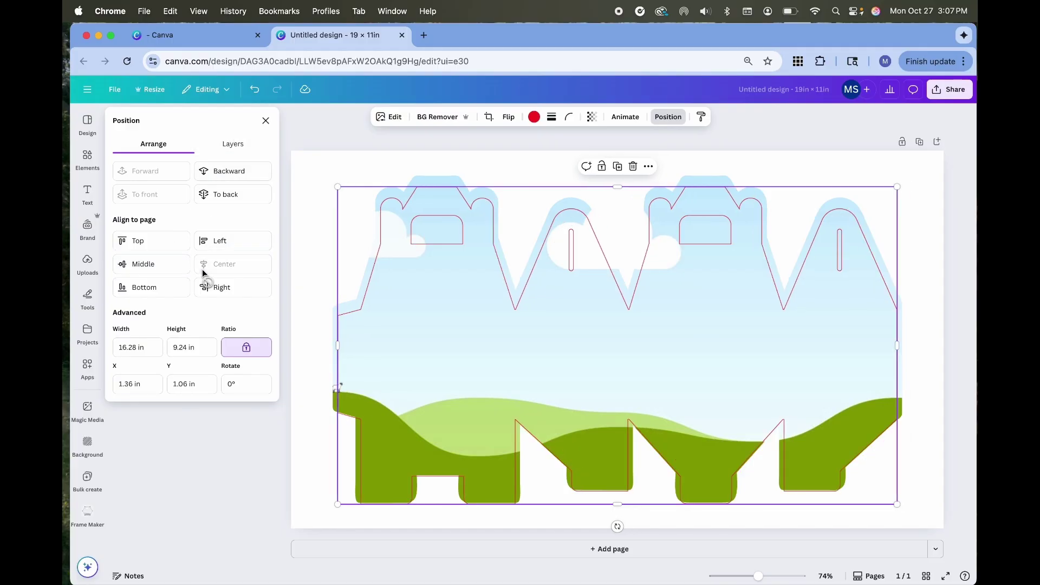
left_click(154, 268)
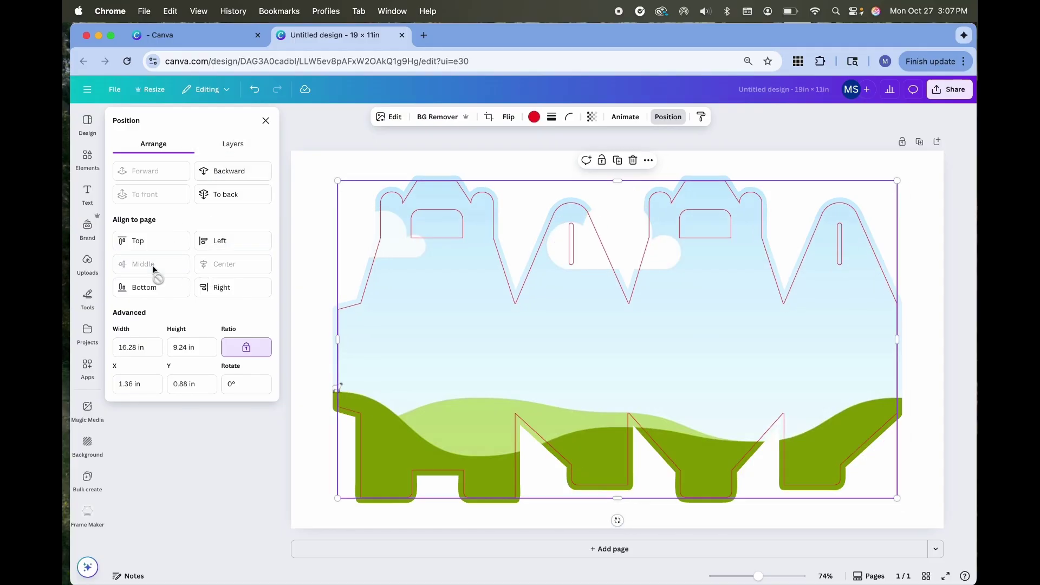
left_click(369, 179)
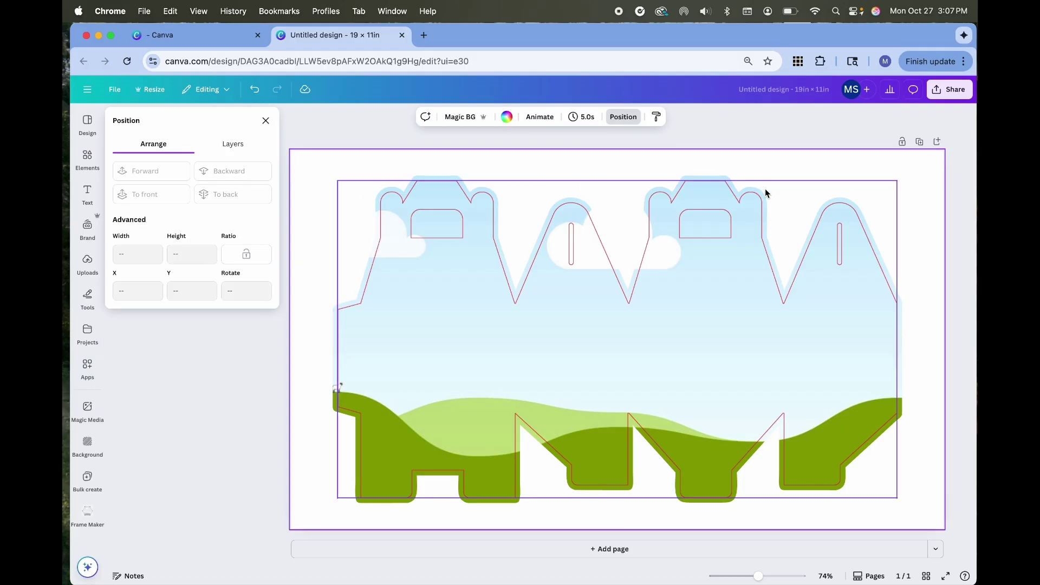
Step: Create a template link for the gable box design and copy it to the clipboard
left_click(950, 92)
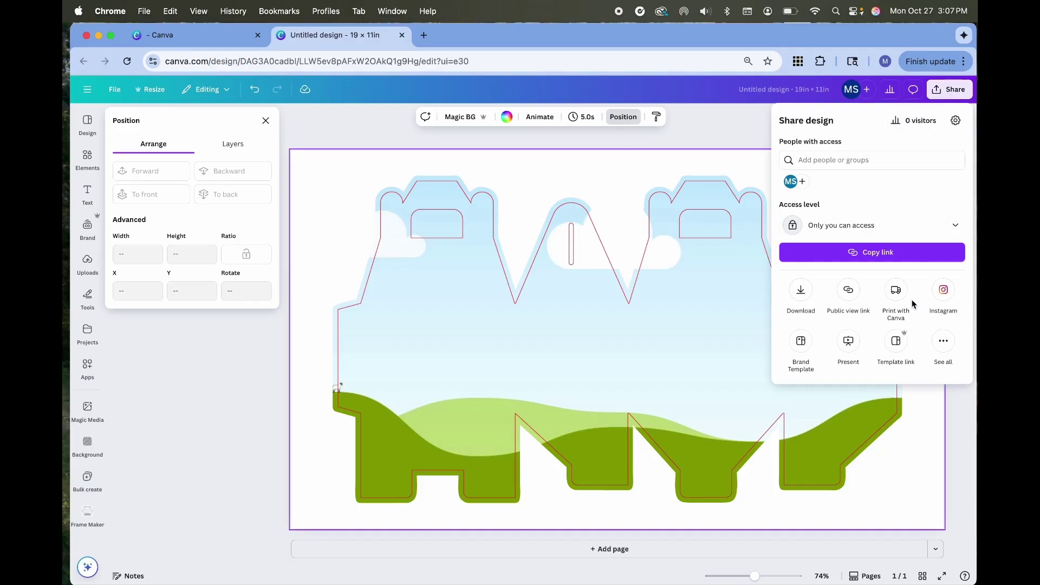
left_click(897, 344)
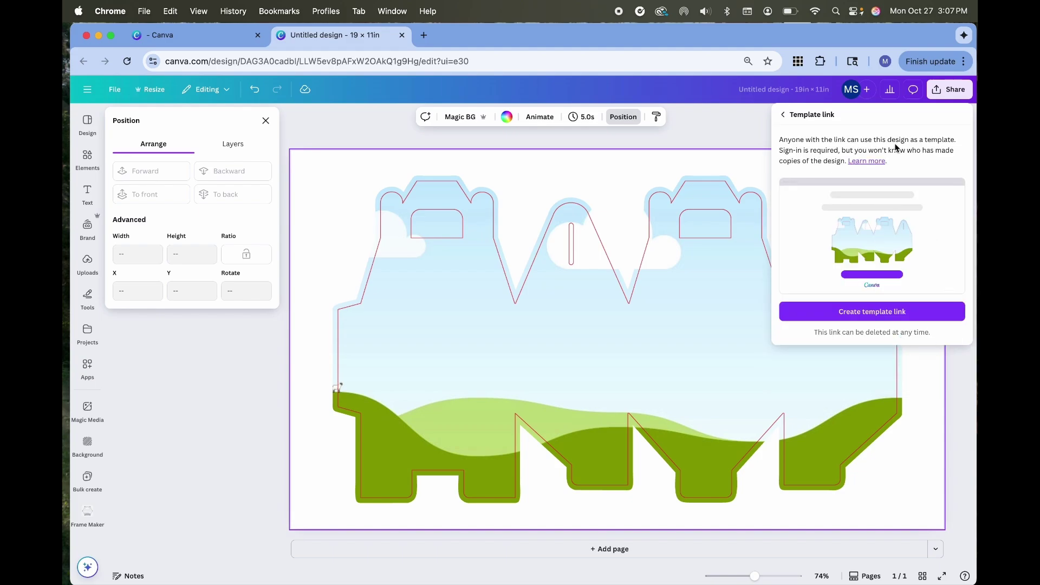
left_click(821, 310)
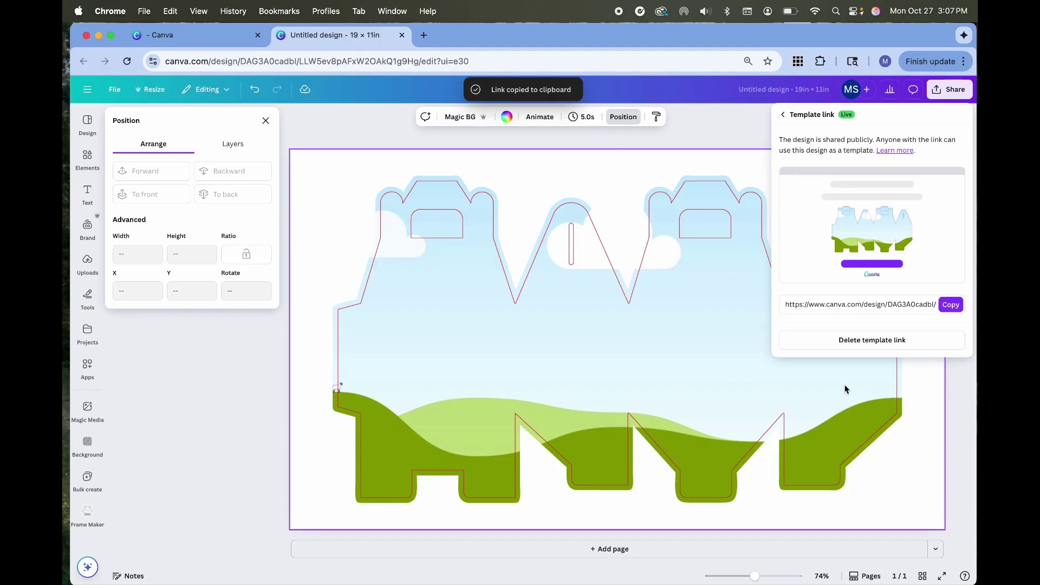
left_click(951, 306)
left_click(919, 411)
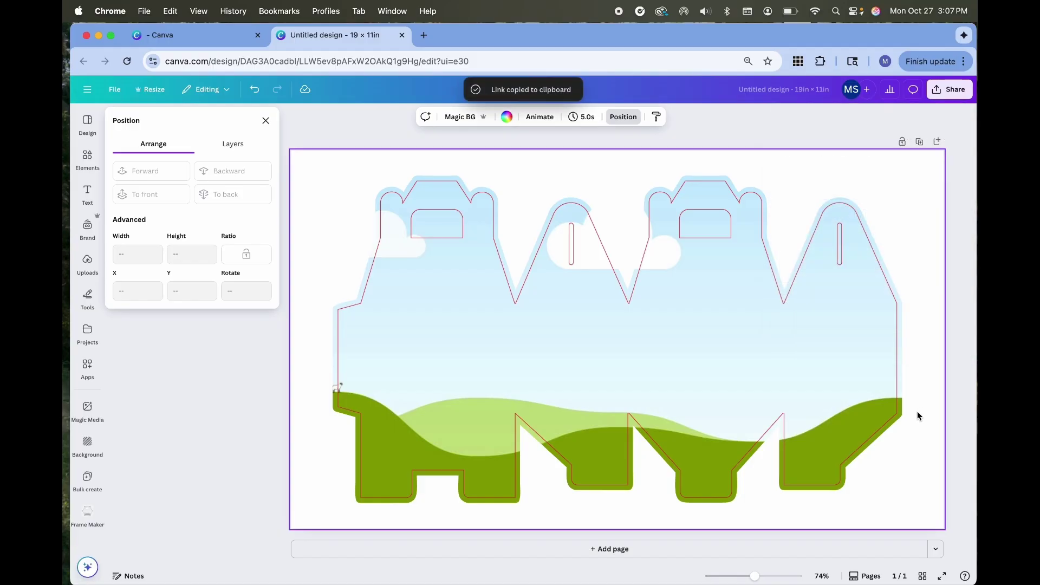
scroll(918, 411, "down", 3, "ctrl")
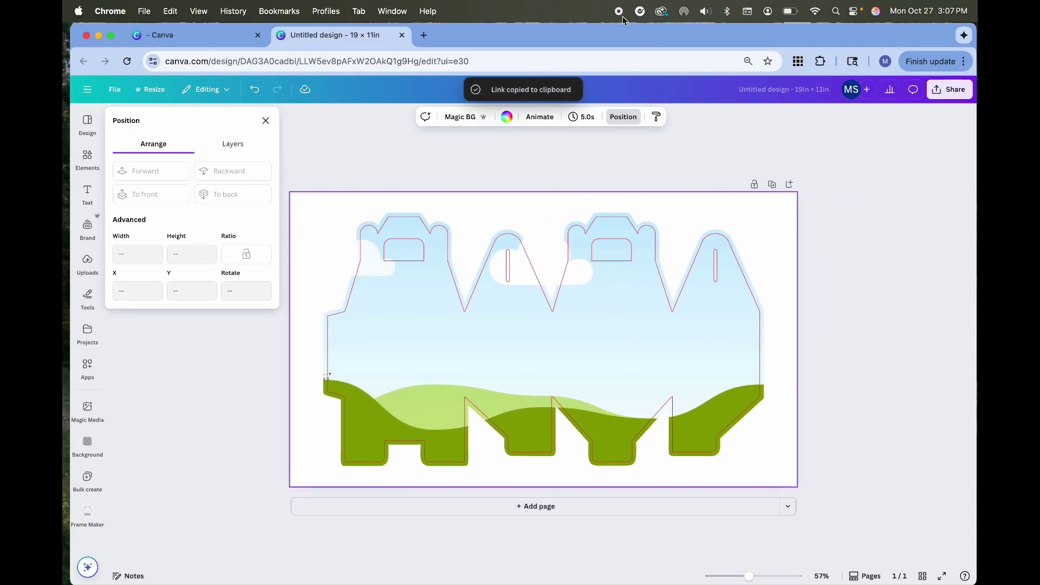